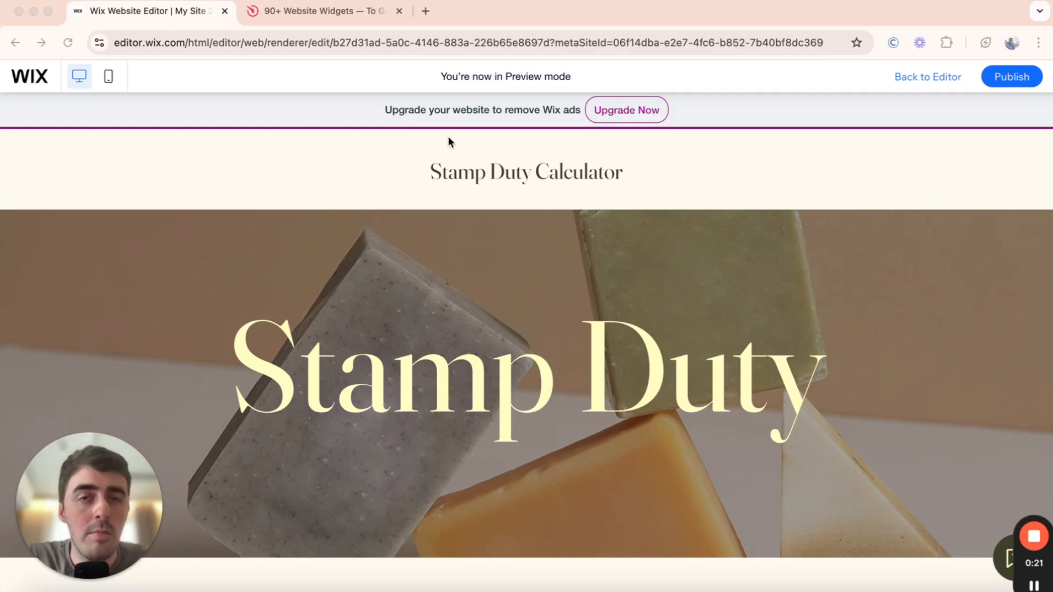
Switch to the Elfsight site, open its Calculator widget page and start creating a free widget
click(371, 18)
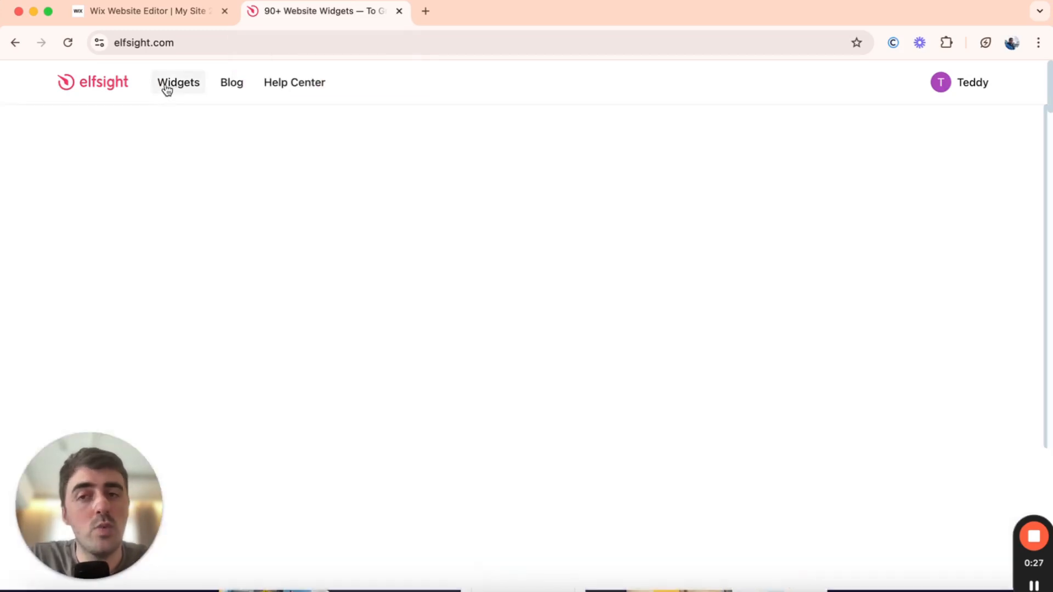
mouse_move(178, 82)
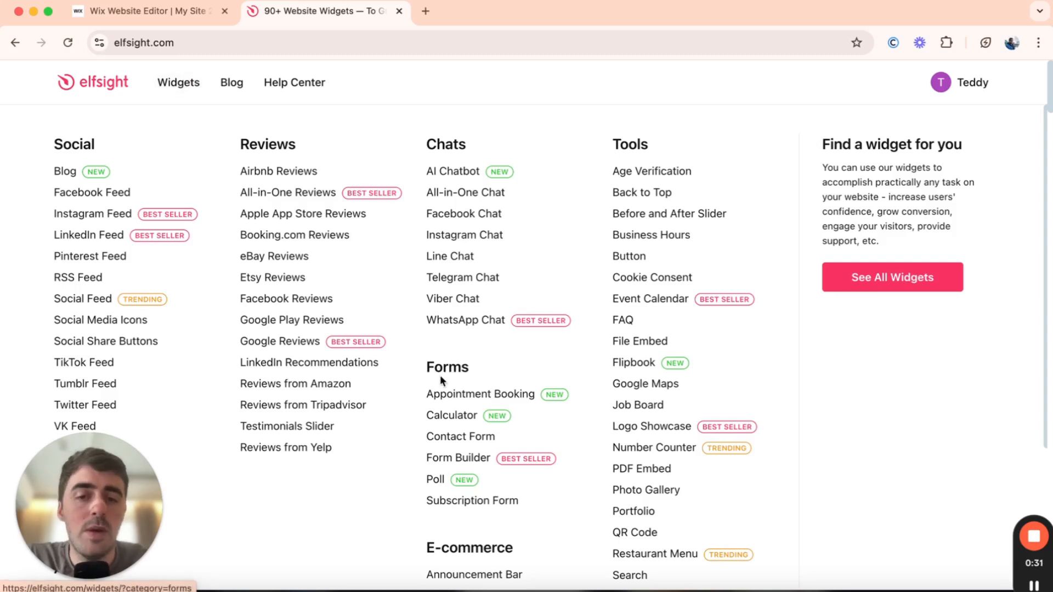
click(467, 413)
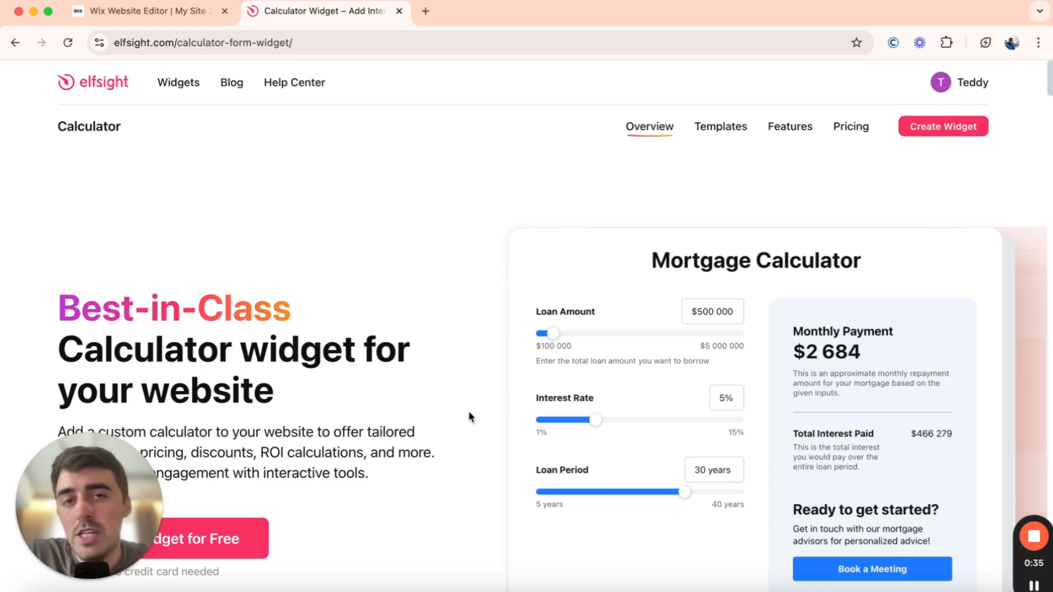
scroll(357, 307, down, 3)
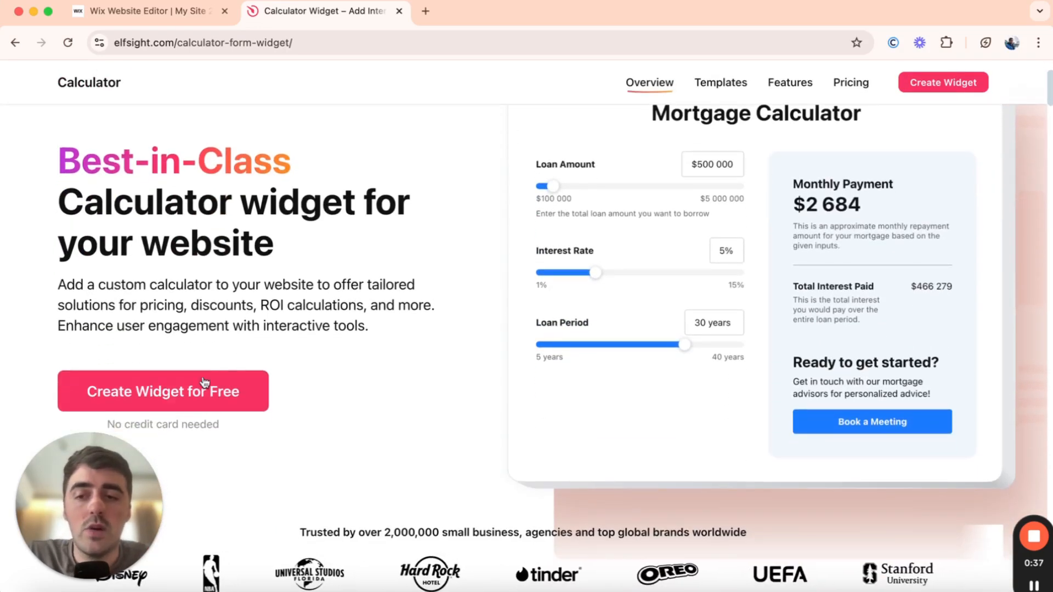
click(245, 387)
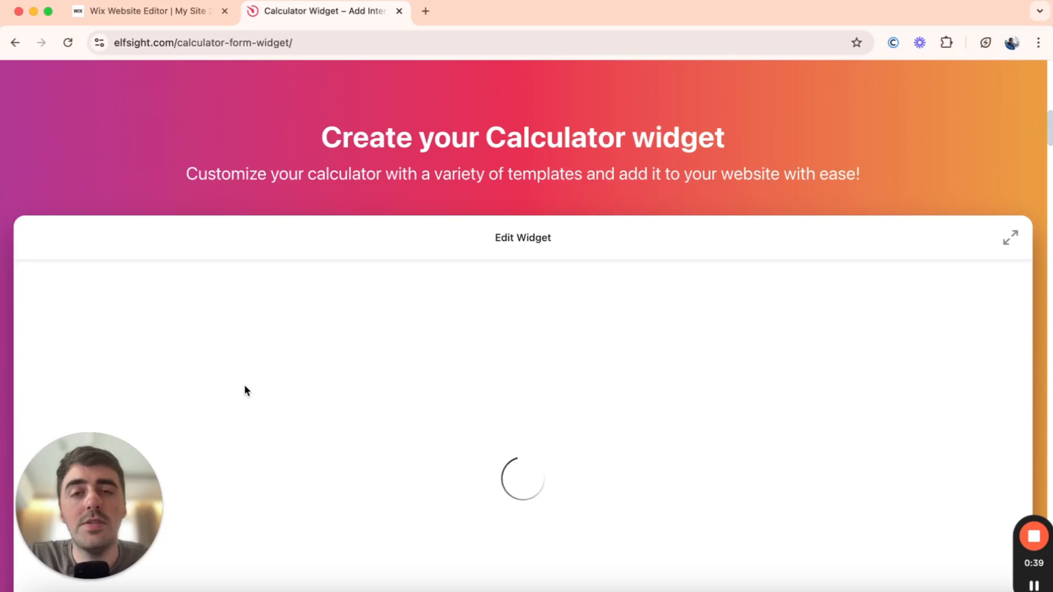
Look through the available calculator templates and the template categories
scroll(287, 227, down, 2)
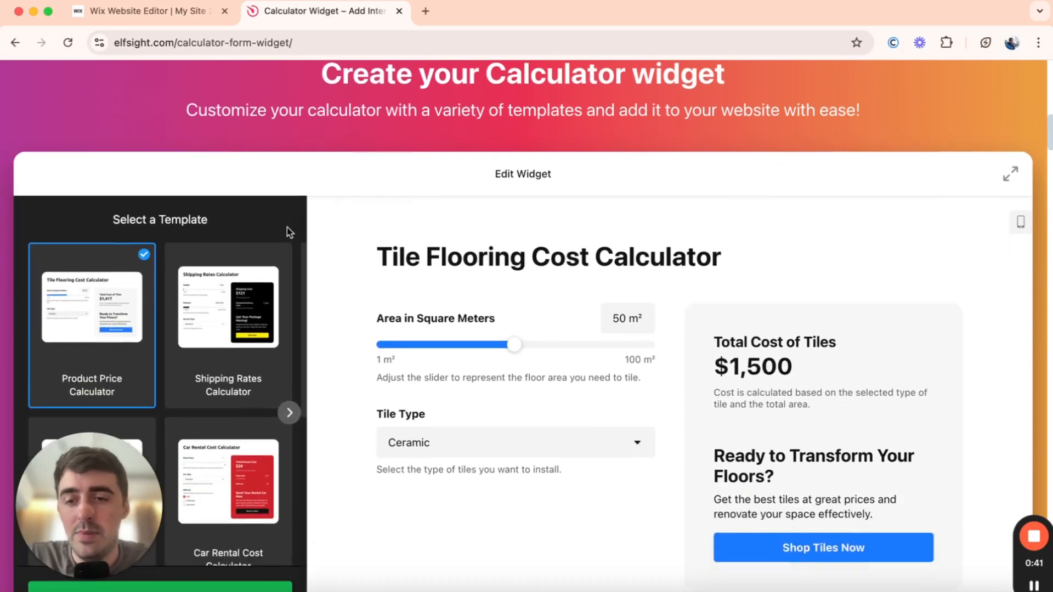
scroll(288, 227, down, 2)
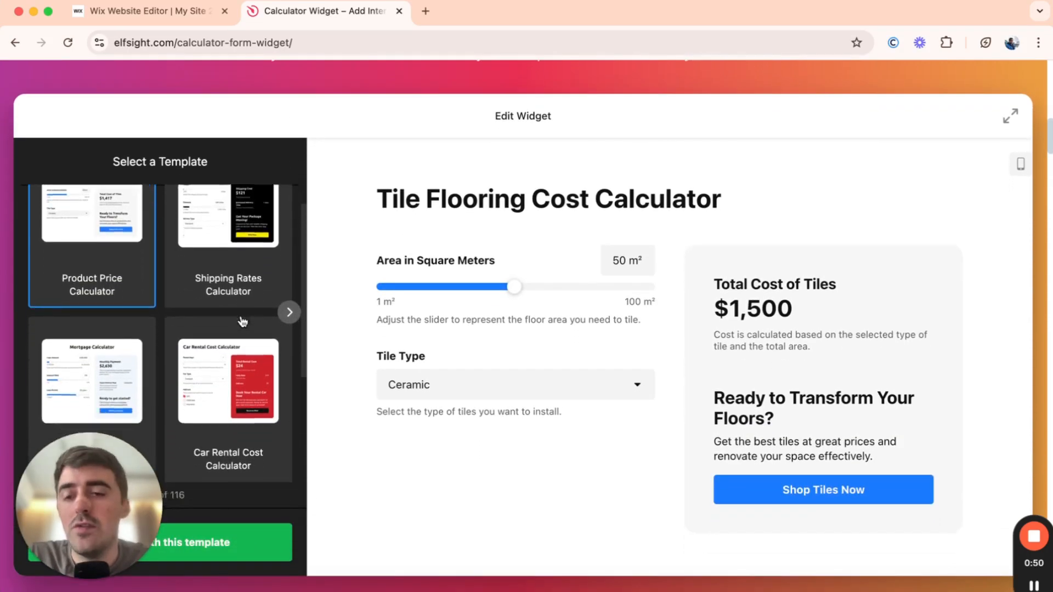
scroll(242, 321, down, 5)
scroll(241, 324, down, 1)
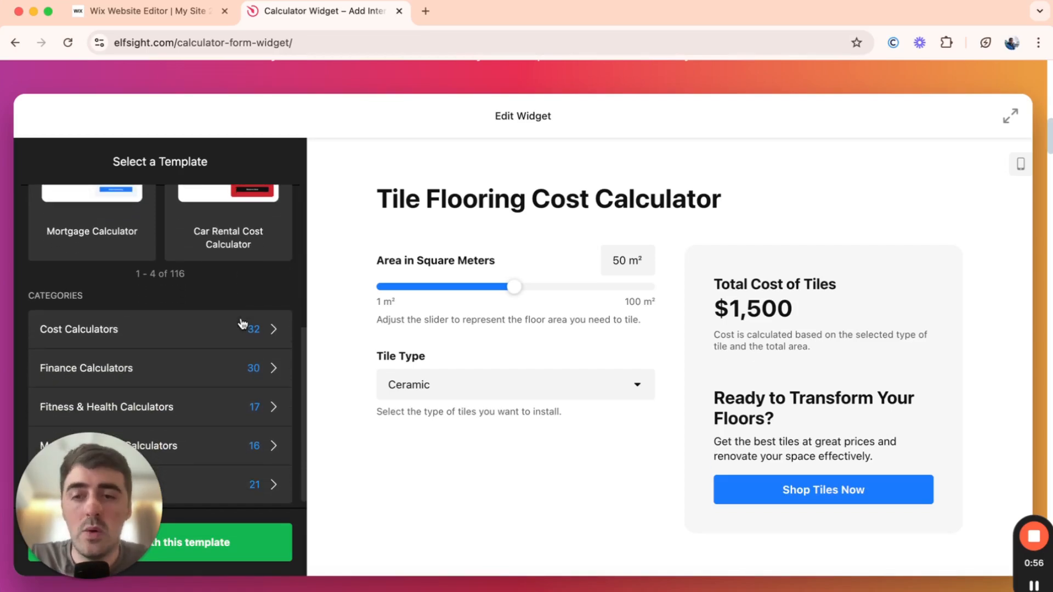
scroll(241, 323, down, 1)
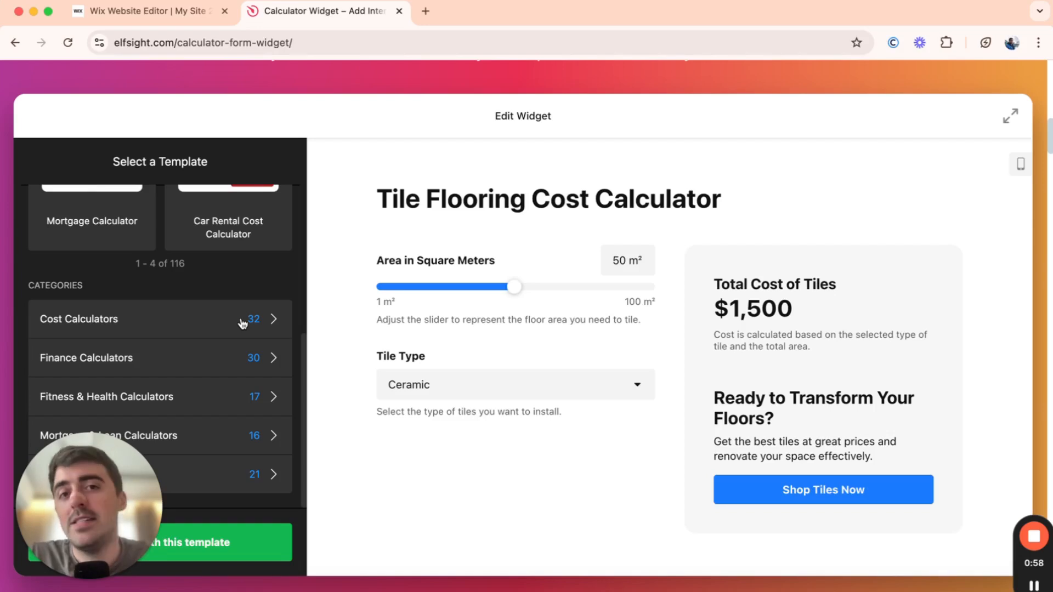
scroll(242, 324, up, 1)
scroll(242, 323, up, 3)
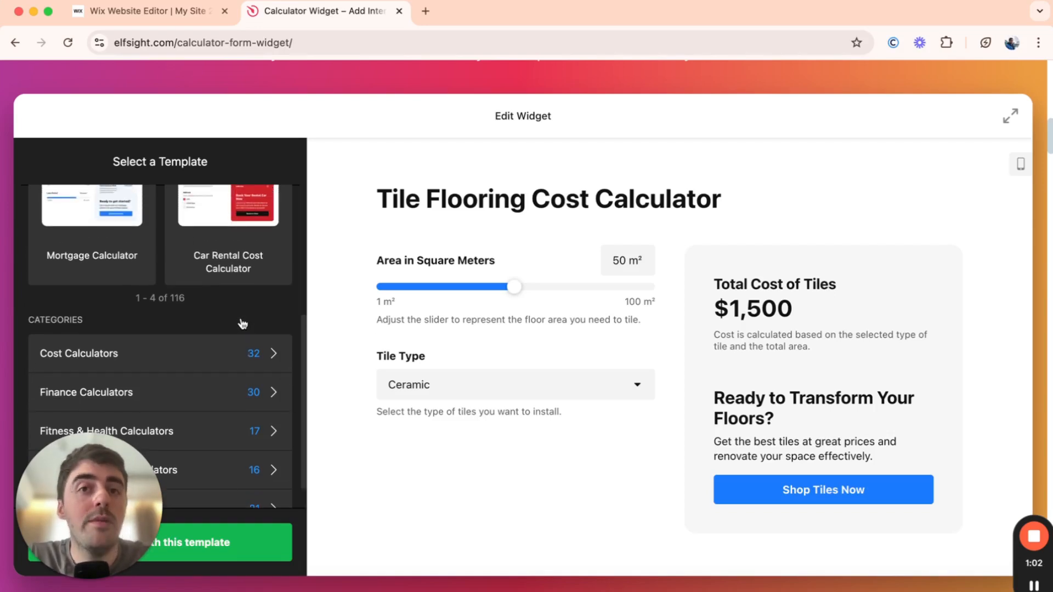
scroll(242, 324, up, 1)
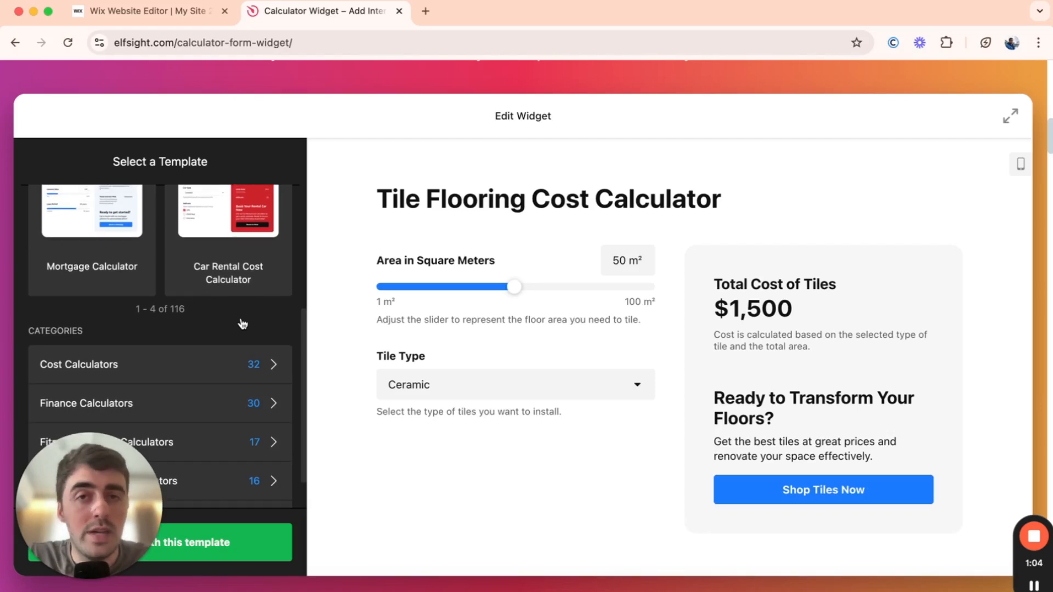
scroll(243, 324, up, 5)
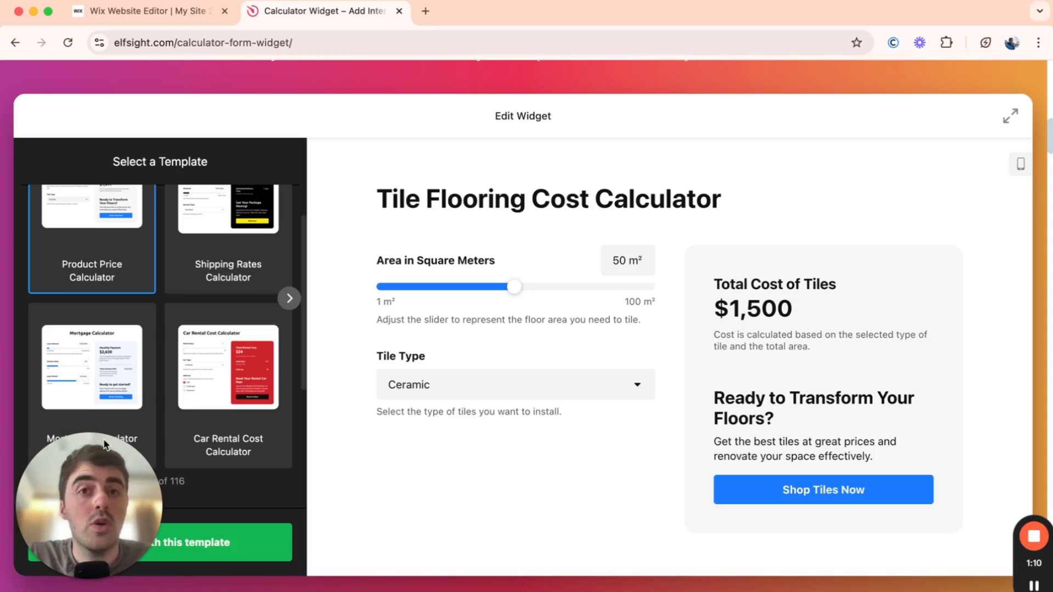
Continue with the Product Price Calculator template
drag(76, 532, 433, 527)
scroll(135, 300, down, 1)
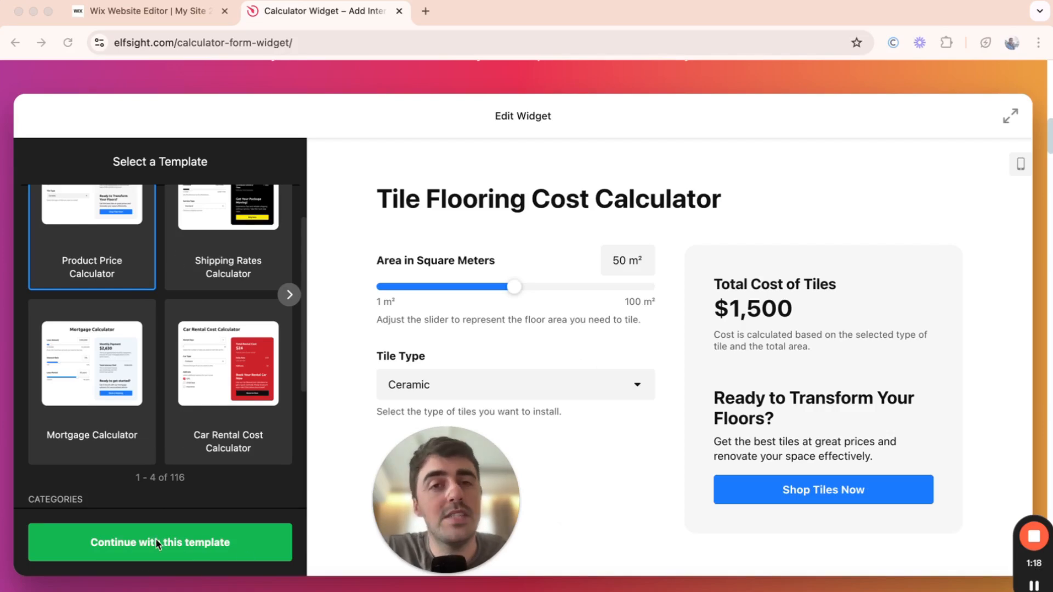
click(123, 544)
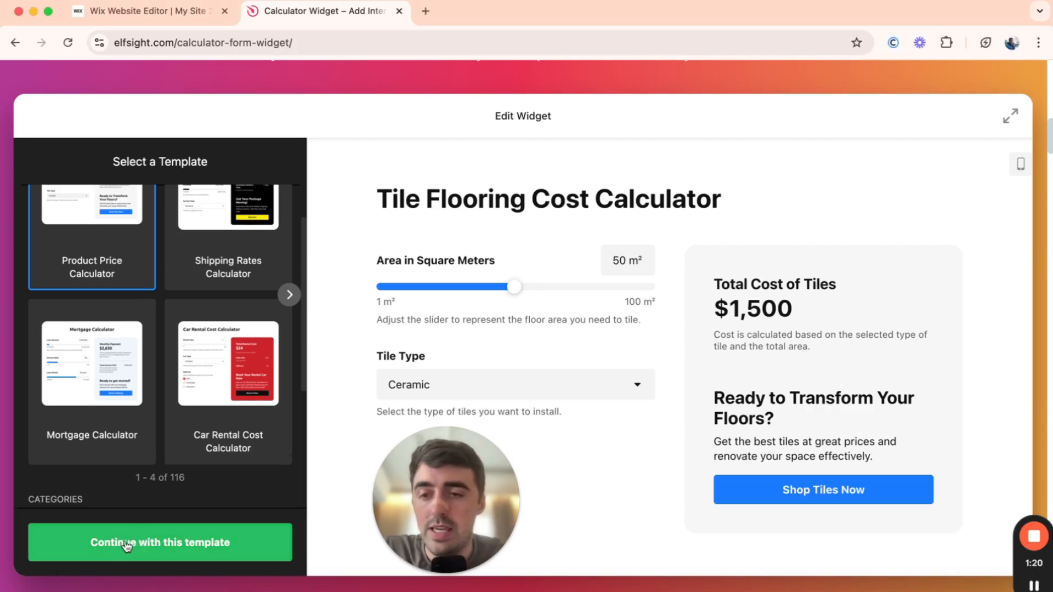
click(125, 546)
drag(419, 519, 379, 537)
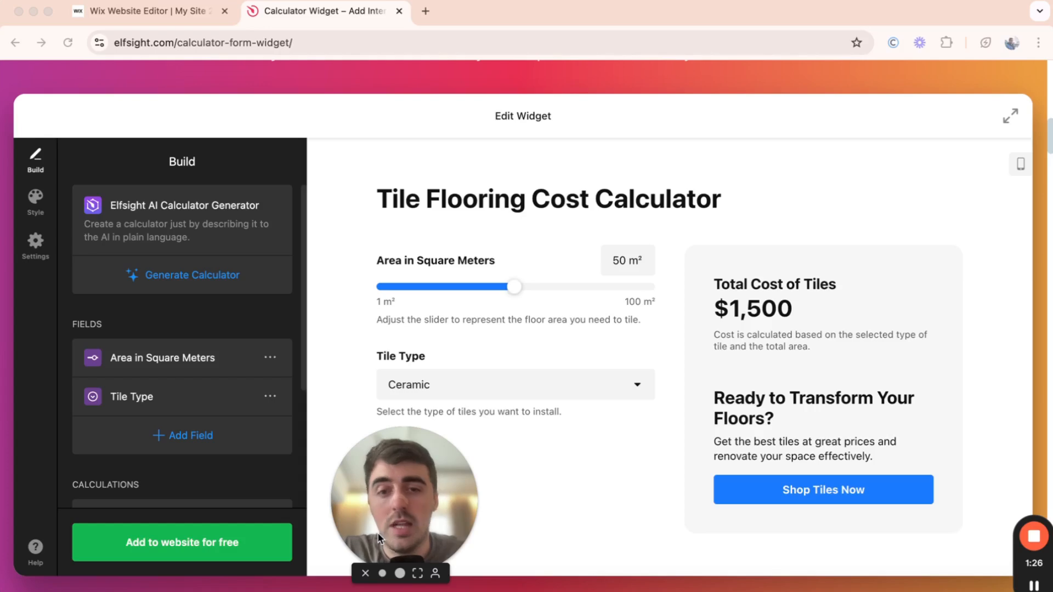
Try the Area in Square Meters slider in the calculator preview at 59 m²
drag(609, 286, 540, 286)
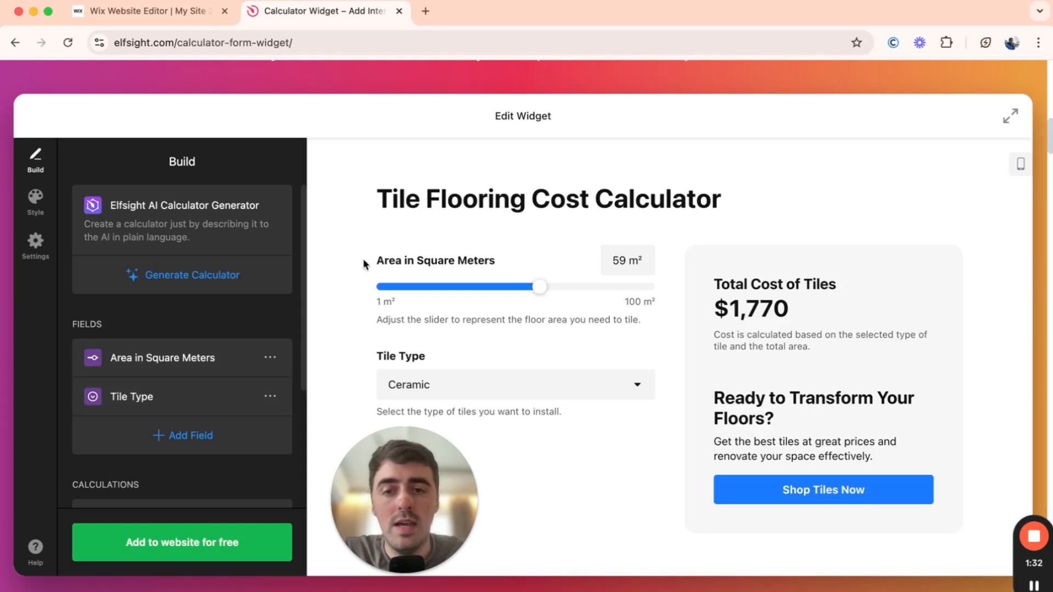
drag(384, 283, 436, 358)
click(432, 360)
Examine the formula of the Total Cost of Tiles calculation and test the preview with an area of 90 m²
scroll(115, 348, down, 3)
scroll(113, 345, down, 1)
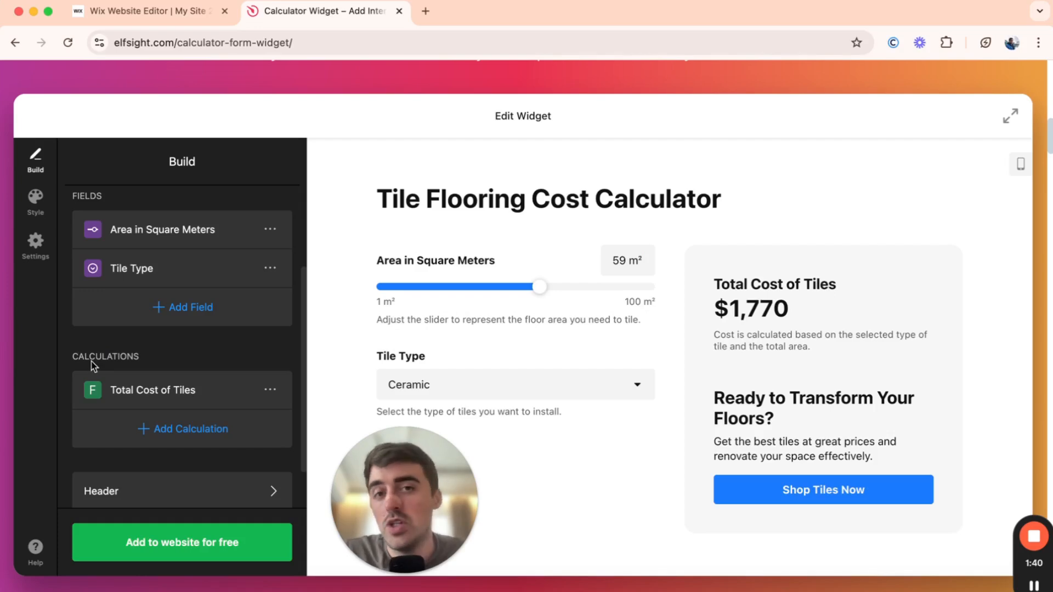
click(151, 390)
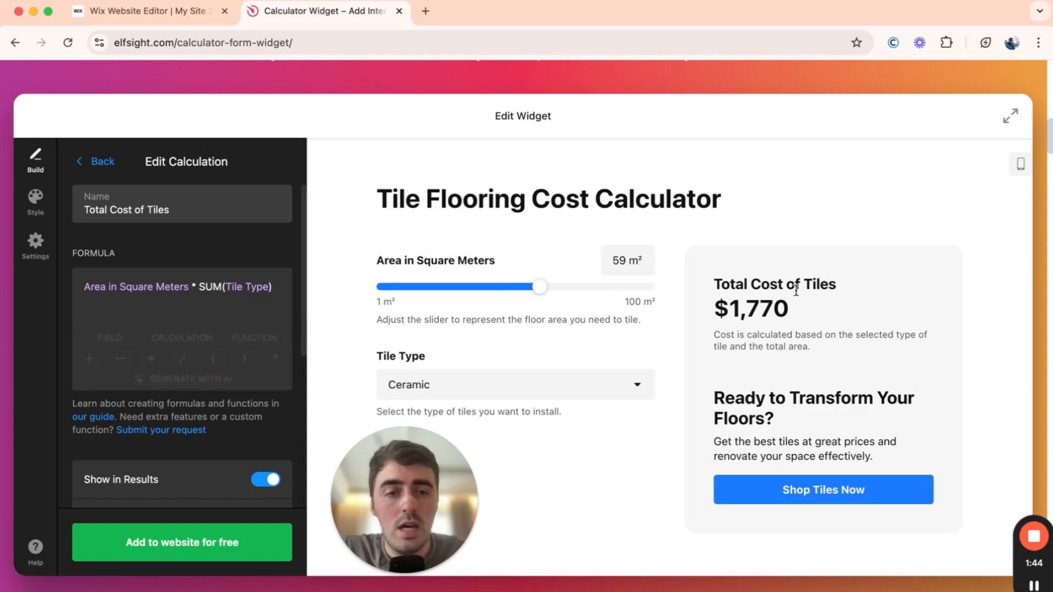
click(626, 287)
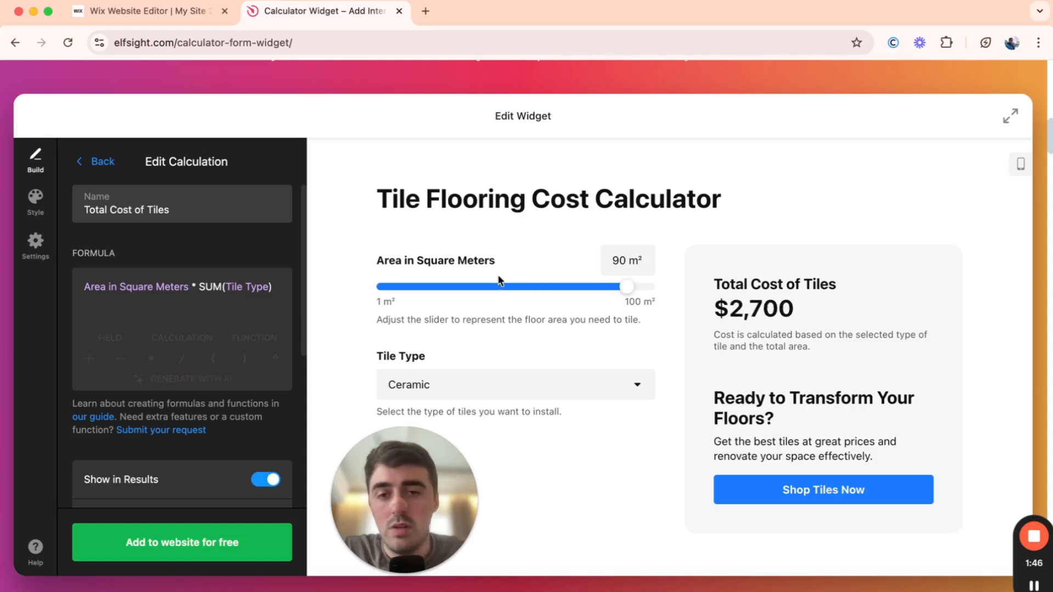
click(111, 161)
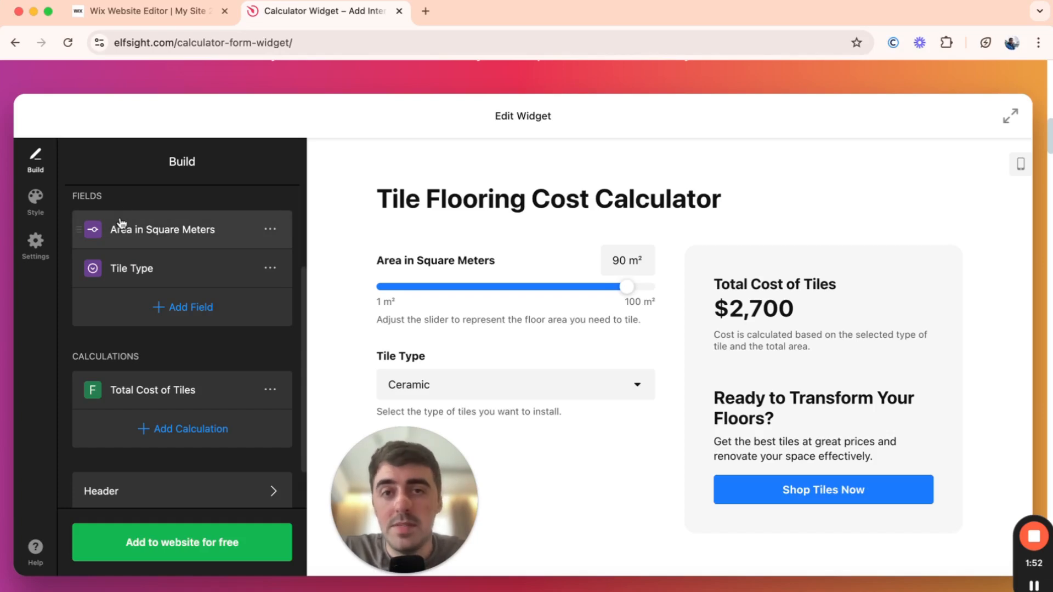
scroll(179, 340, up, 3)
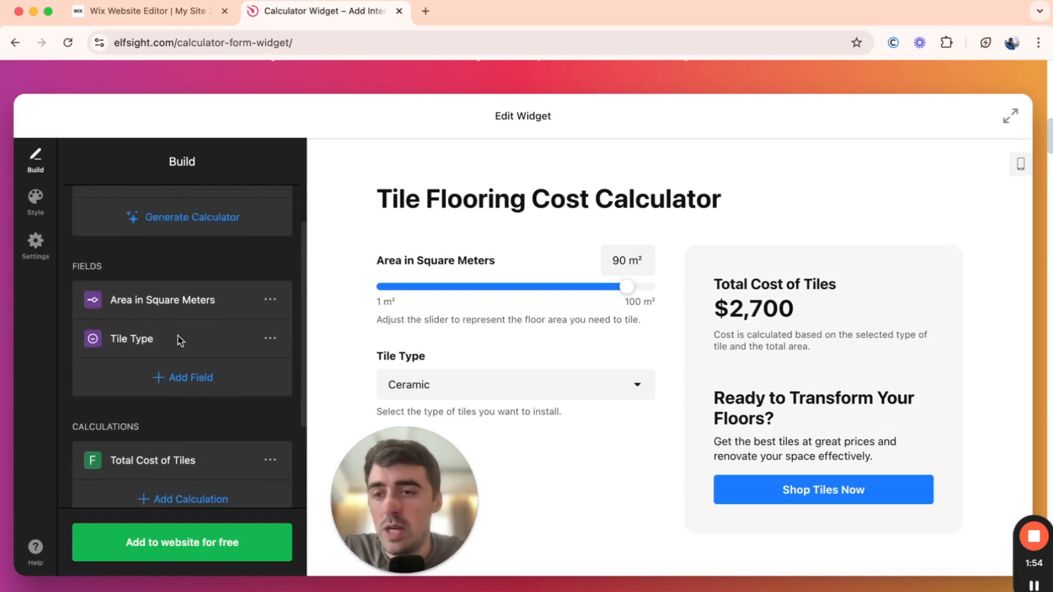
scroll(180, 340, up, 2)
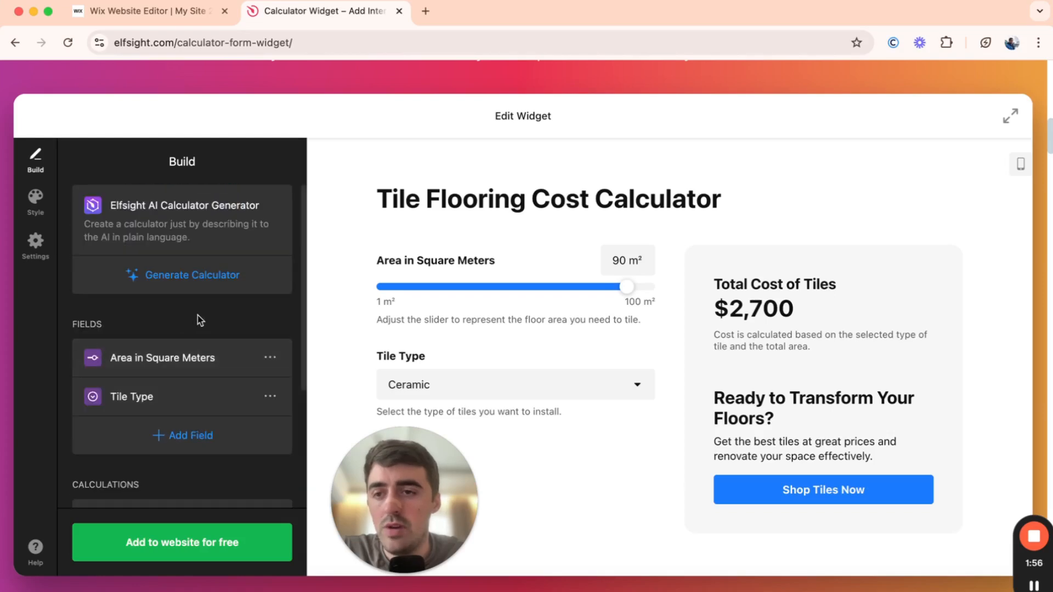
Set the calculator's header title to "Stamp Duty Calculator" and center it
scroll(247, 284, down, 4)
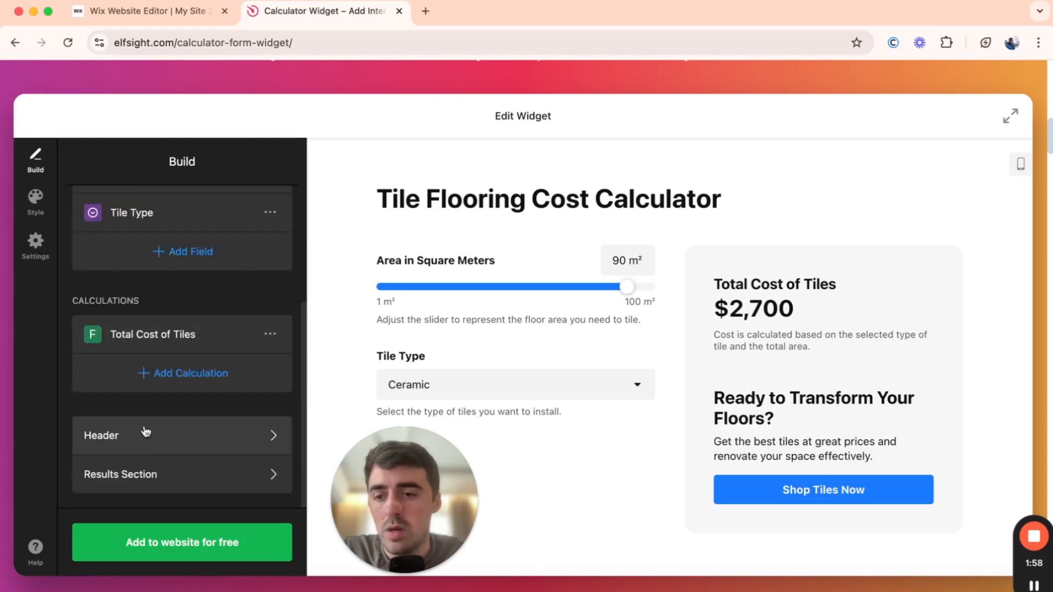
click(129, 438)
triple_click(148, 208)
key(BackSpace)
text(S)
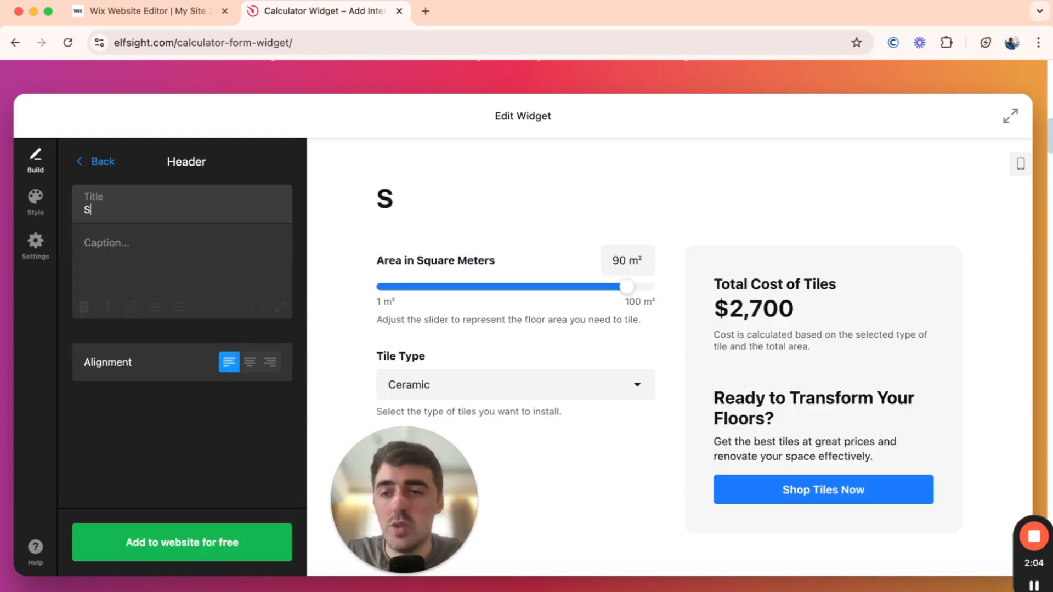
text(tamp Duty Calculator)
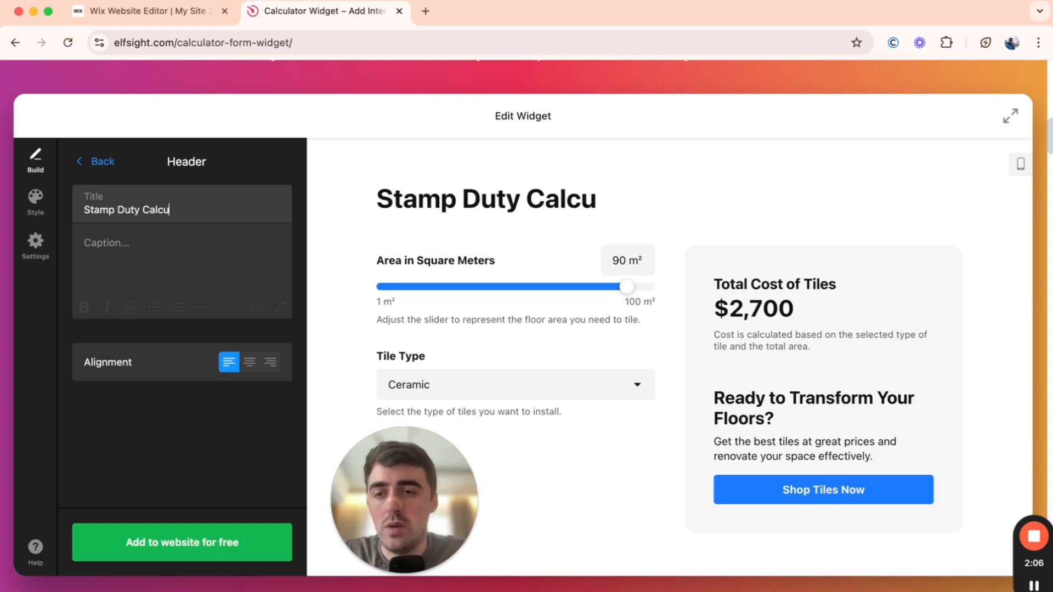
click(251, 364)
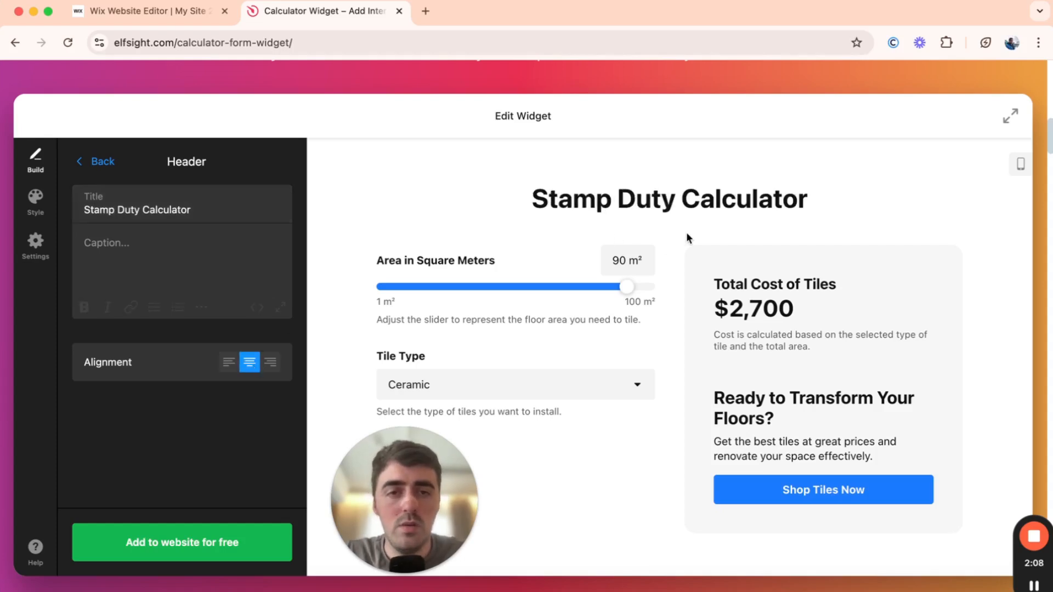
click(99, 161)
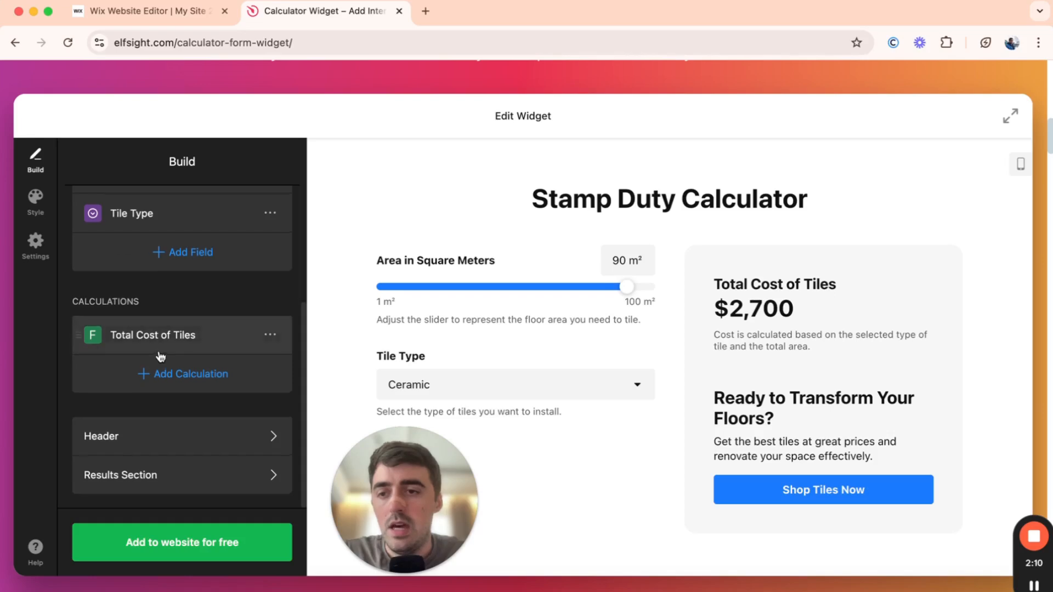
Delete the Area in Square Meters and Tile Type fields from the calculator
scroll(209, 285, up, 3)
click(270, 268)
click(283, 344)
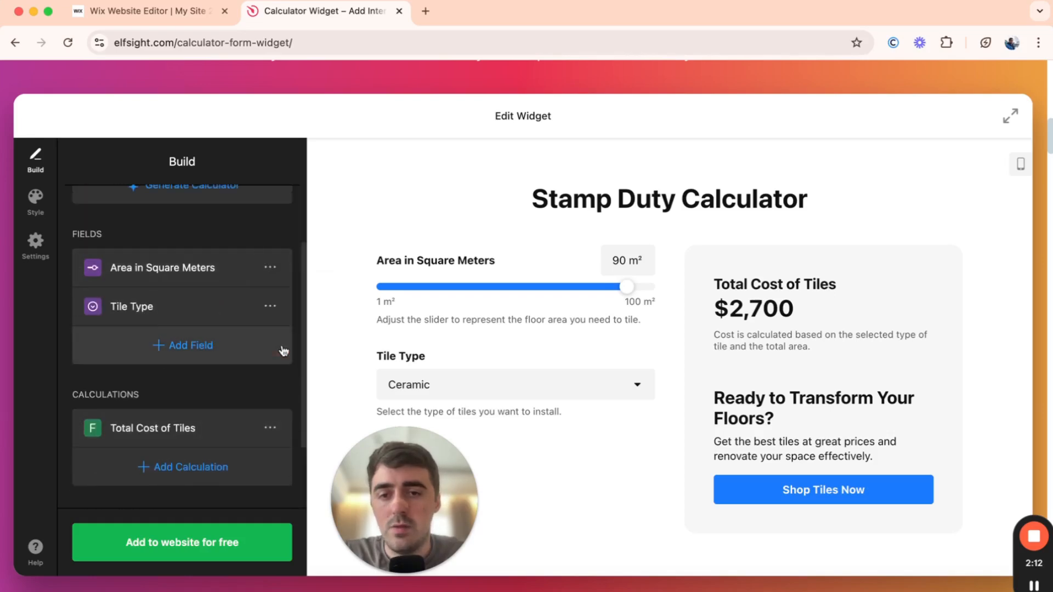
click(271, 268)
click(285, 345)
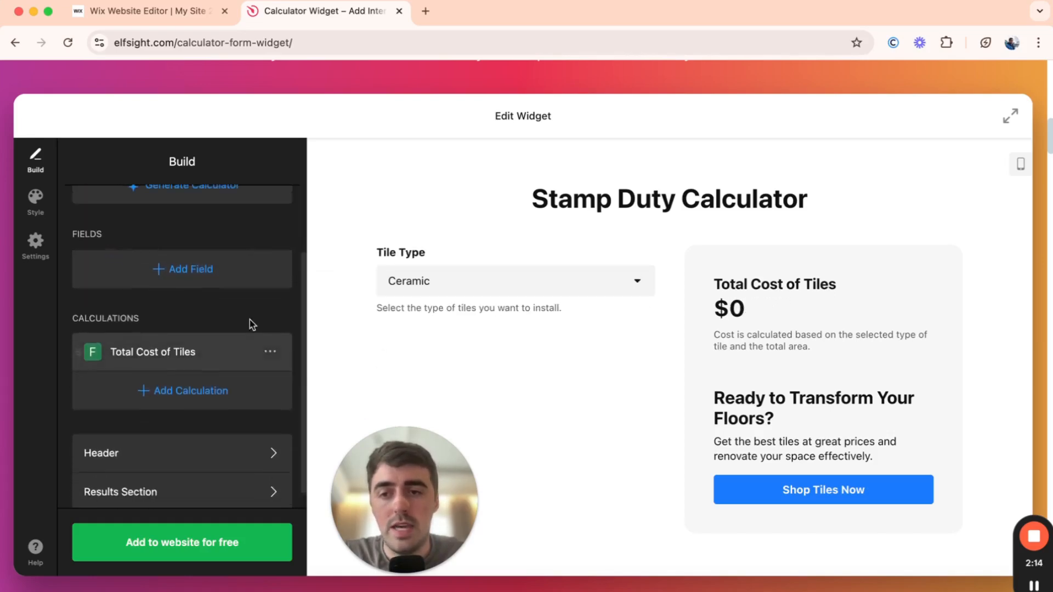
Add a Number field to the calculator and label it "Property Price"
click(187, 282)
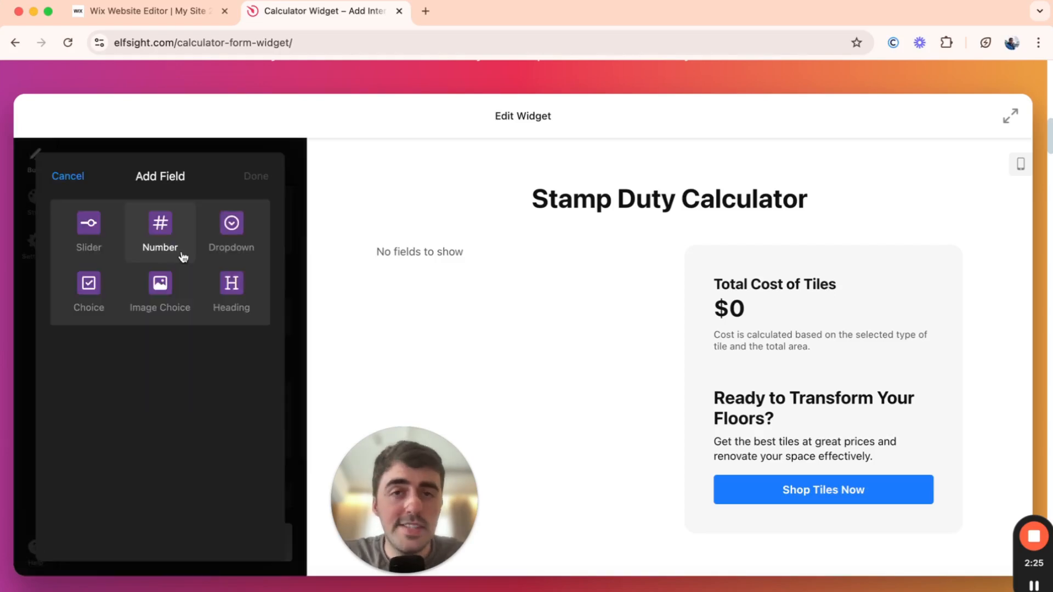
click(178, 254)
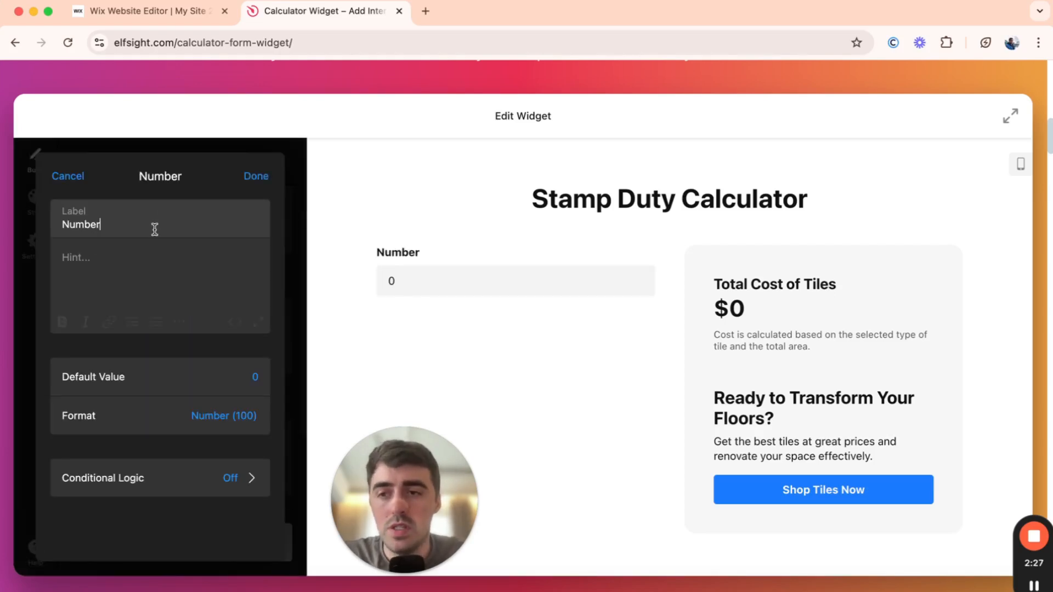
key(BackSpace)
key(BackSpace)
key(BackSpace)
key(BackSpace)
key(BackSpace)
text(Propert)
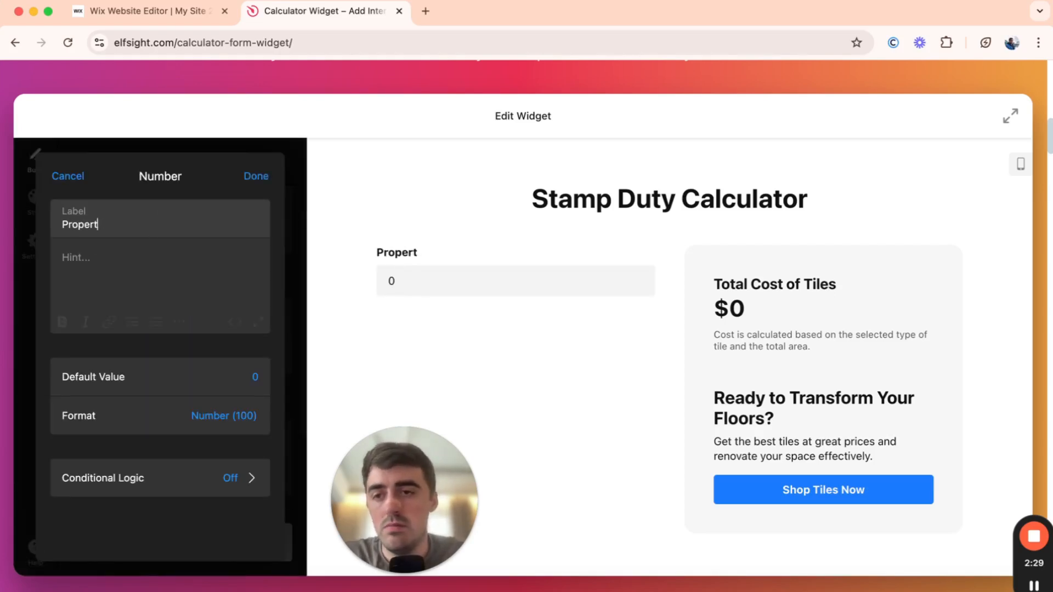
text(y Price)
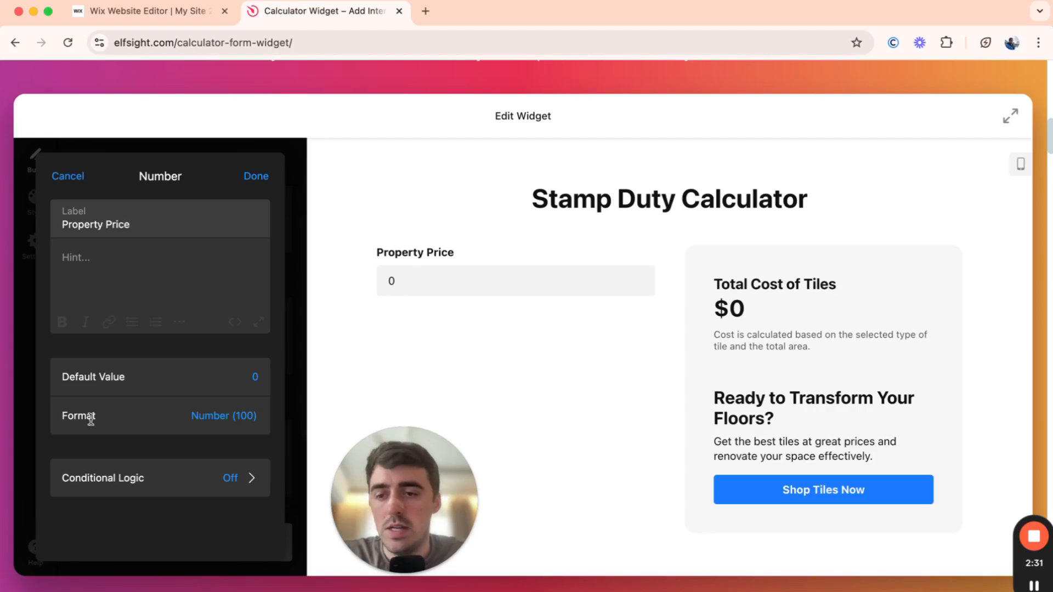
Set the Property Price field's format to Currency in GBP
click(203, 420)
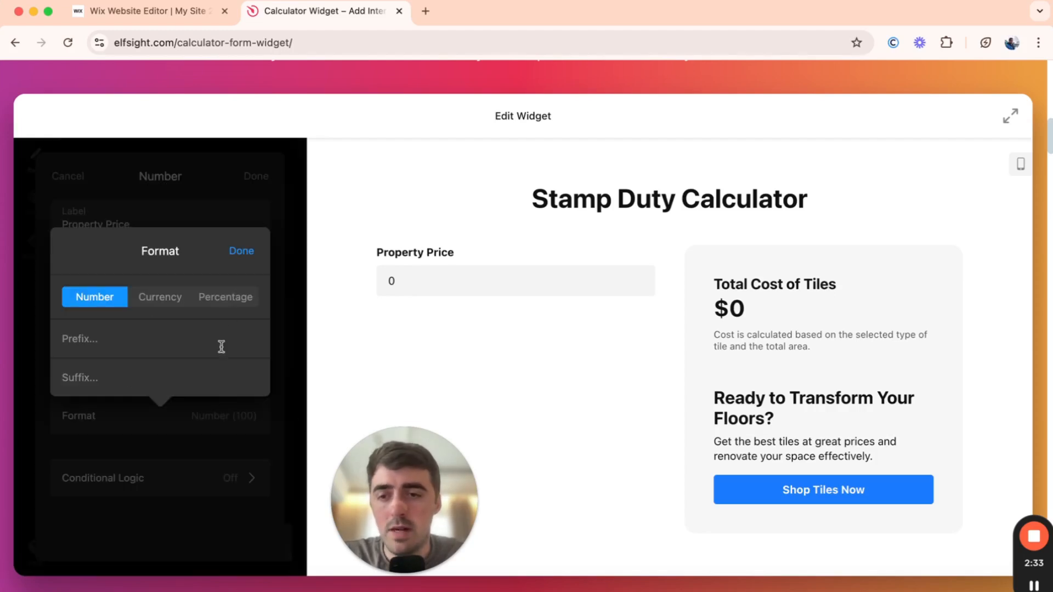
click(174, 299)
click(244, 306)
text(gbp)
click(134, 379)
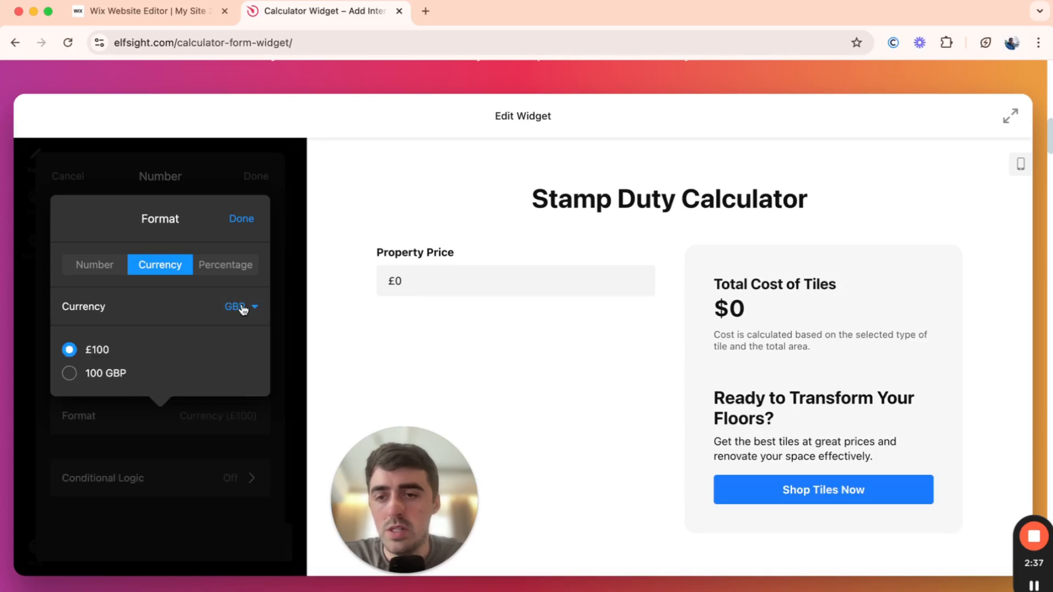
Confirm the Property Price field's currency format
click(241, 218)
click(108, 271)
text(sadasd)
key(super+a)
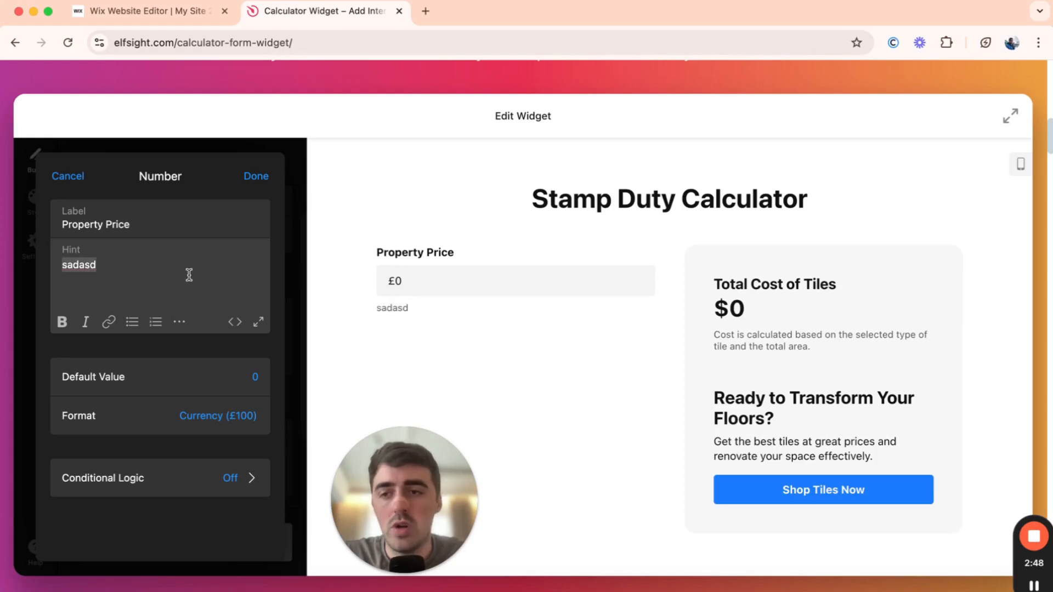
key(BackSpace)
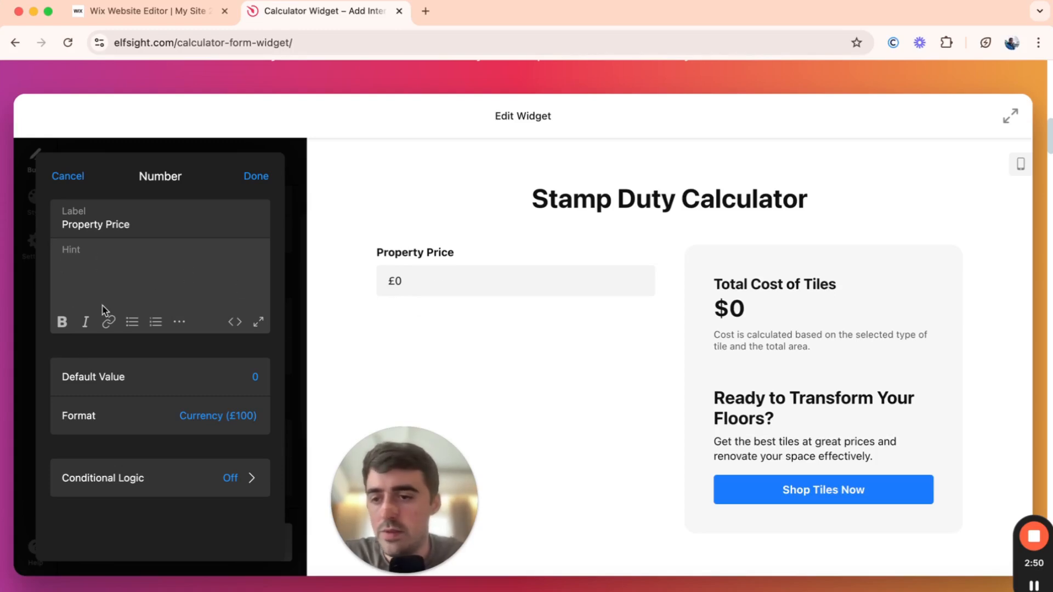
Enter a test Property Price of £10,000 in the calculator preview
click(71, 375)
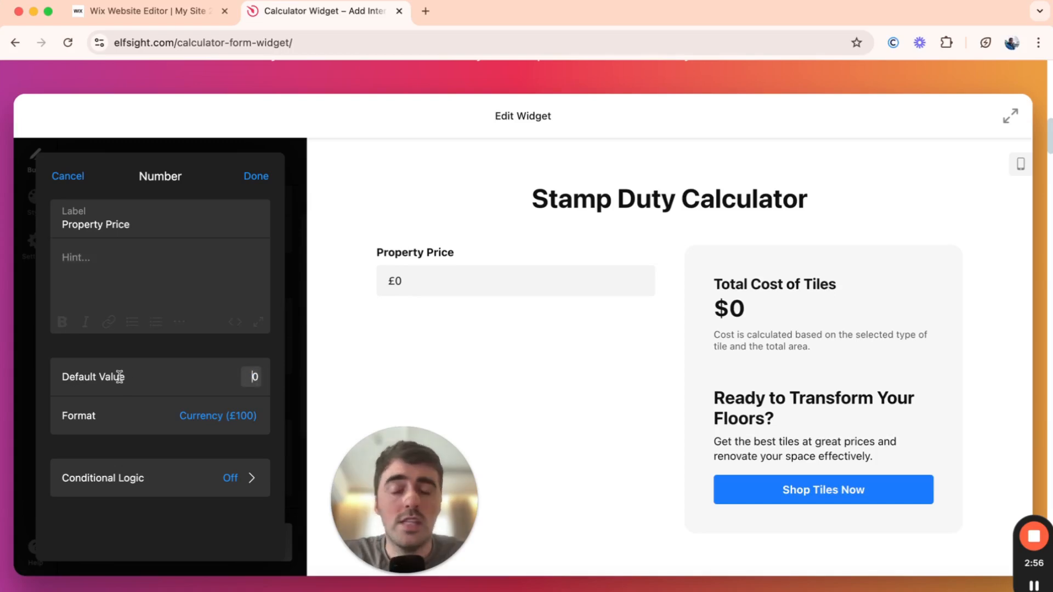
double_click(396, 282)
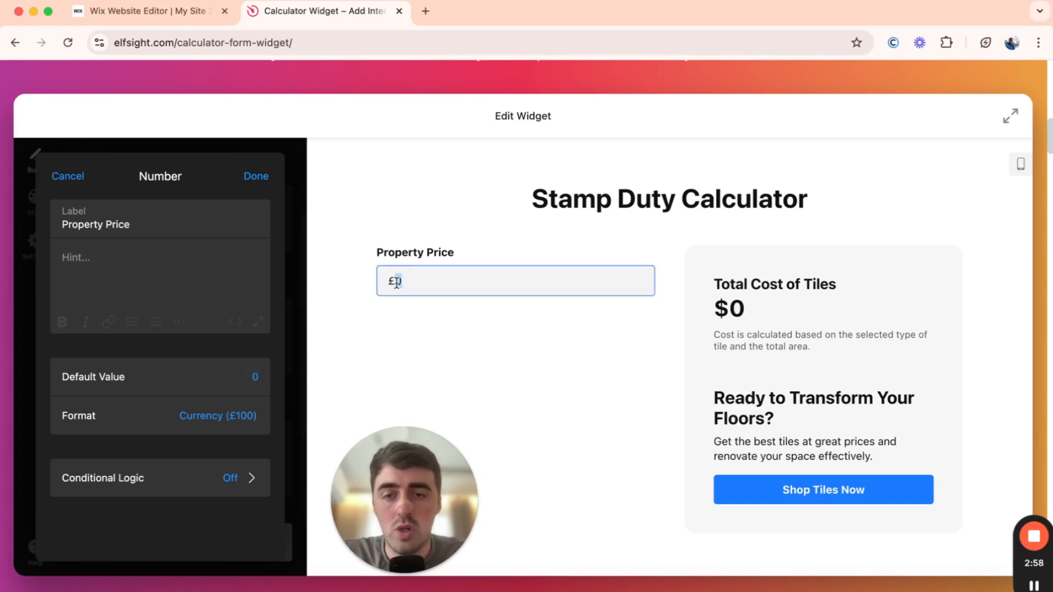
click(299, 367)
click(407, 289)
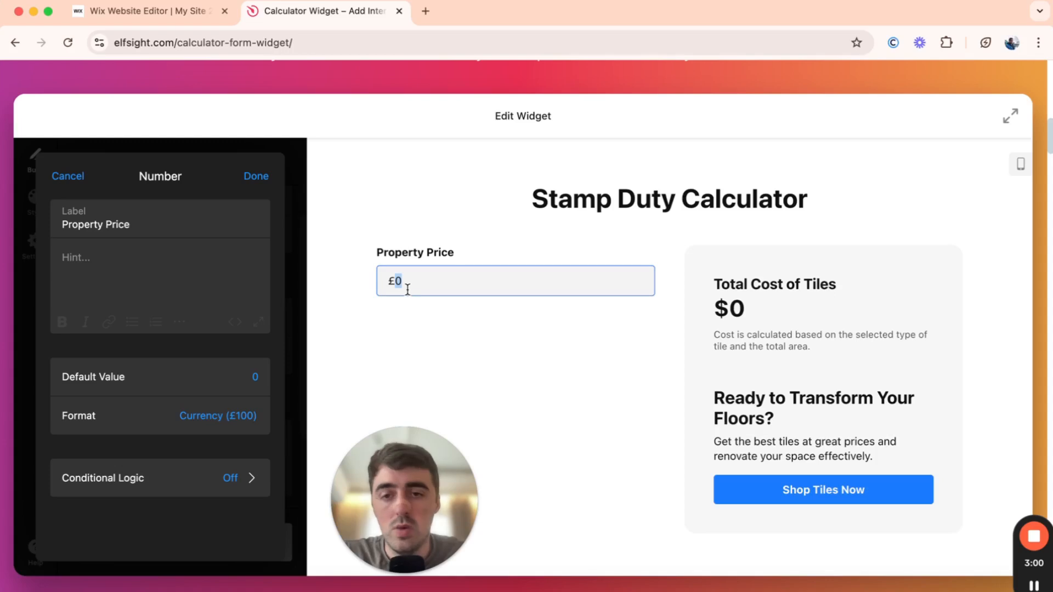
click(397, 347)
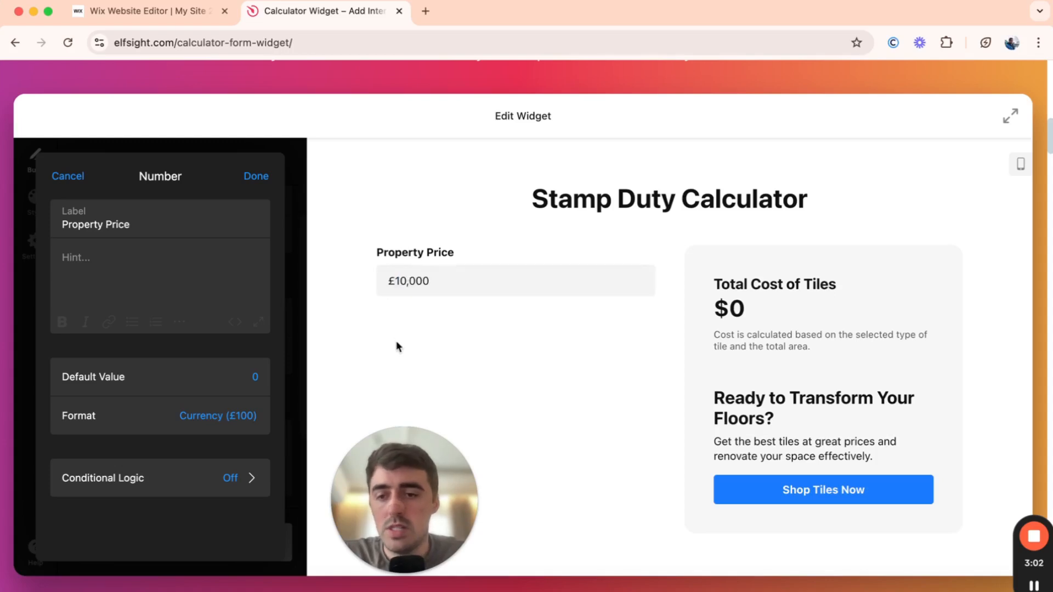
Enable conditional logic for the Property Price field and return to the calculator's build overview
click(186, 490)
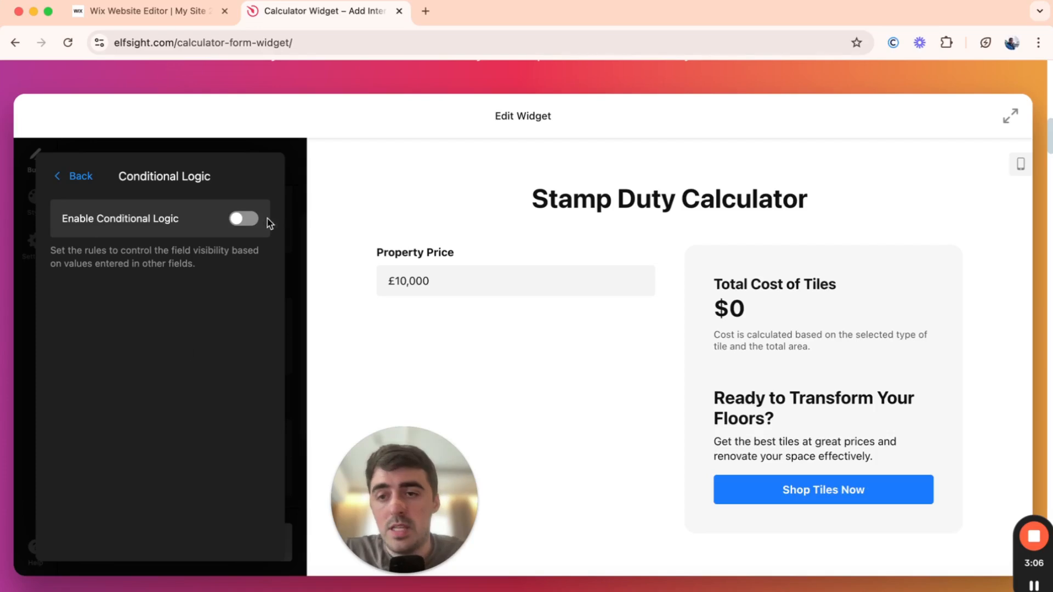
click(247, 222)
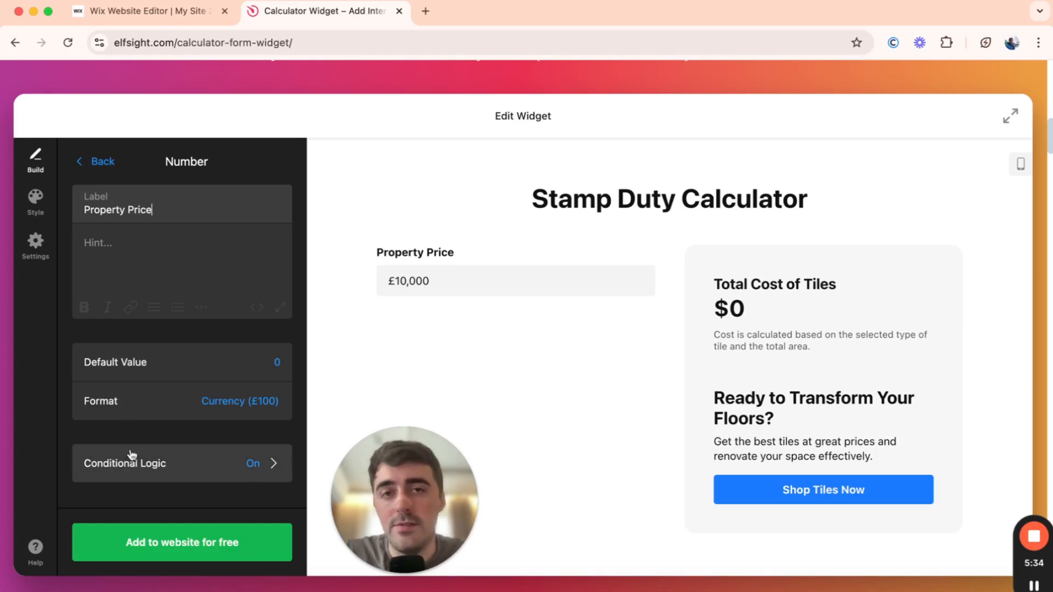
click(112, 165)
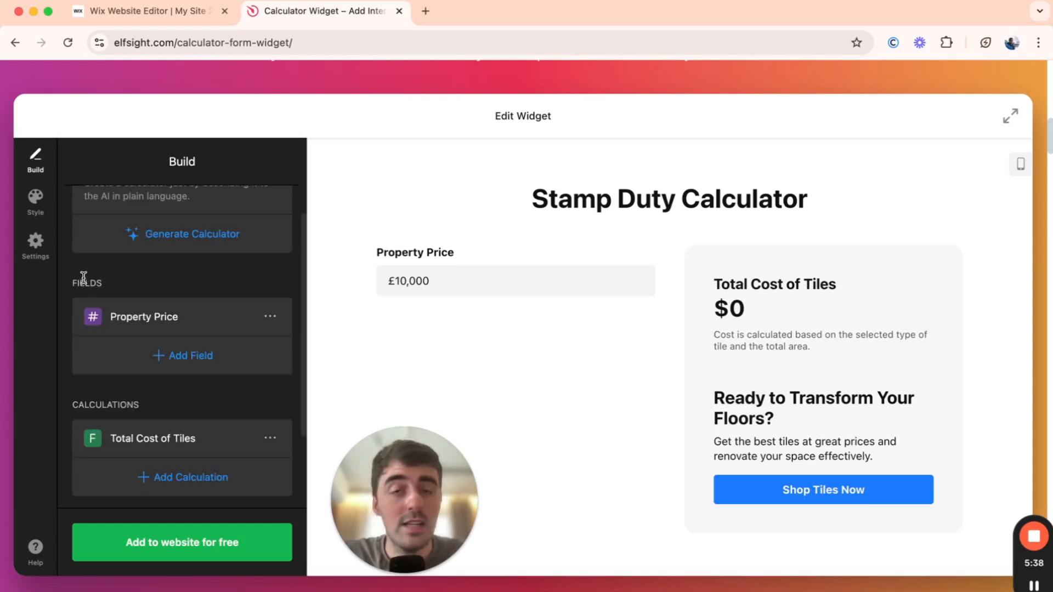
click(197, 356)
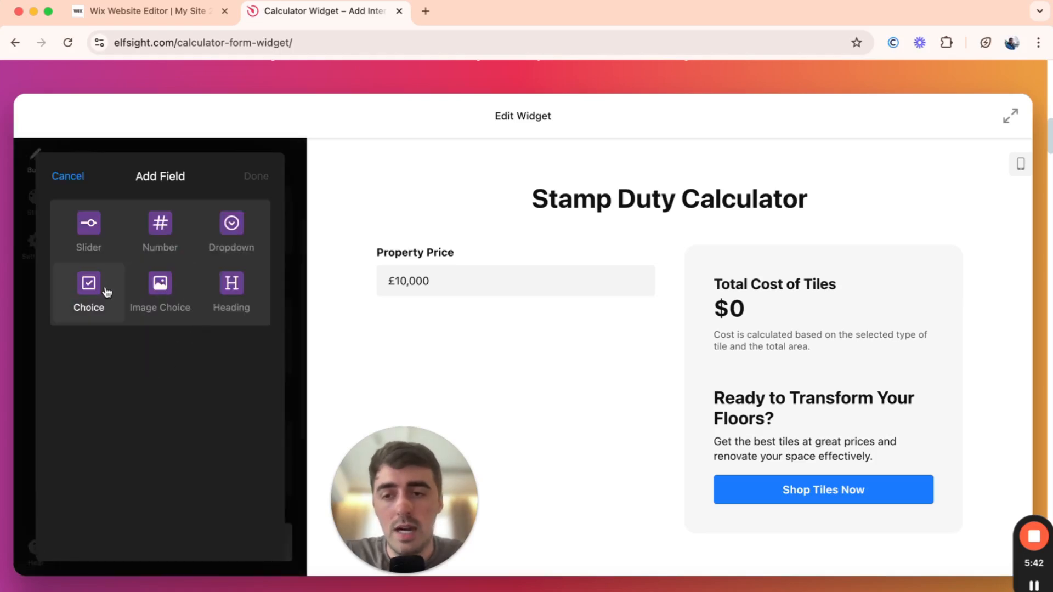
click(66, 176)
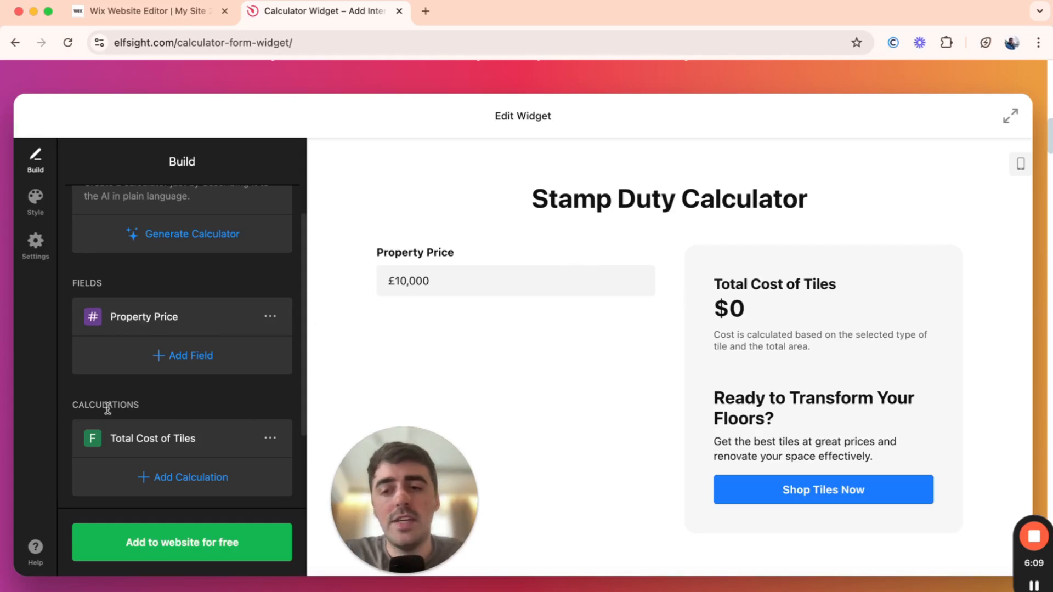
double_click(420, 280)
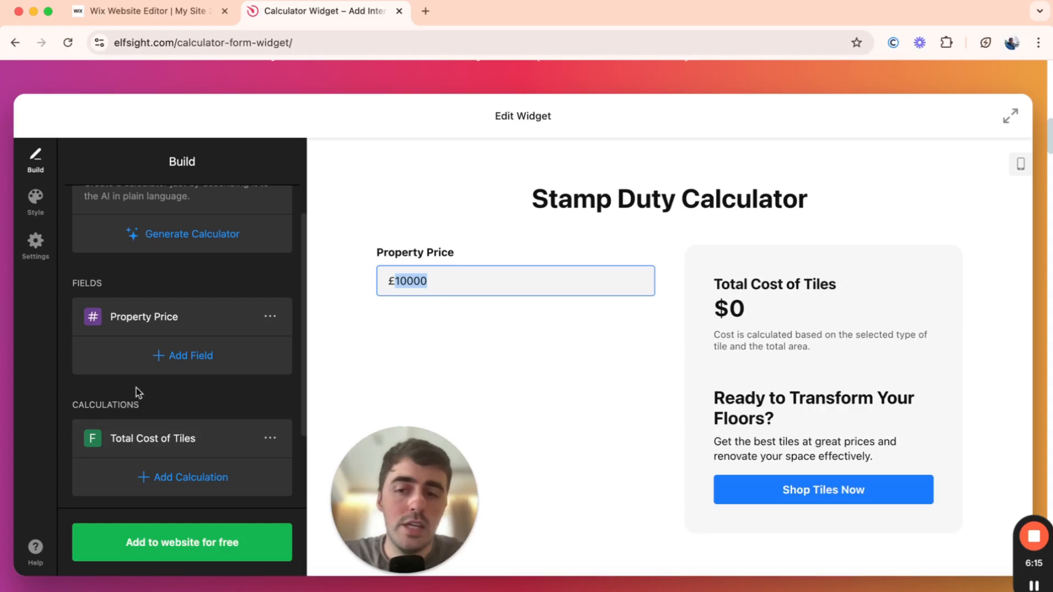
click(129, 405)
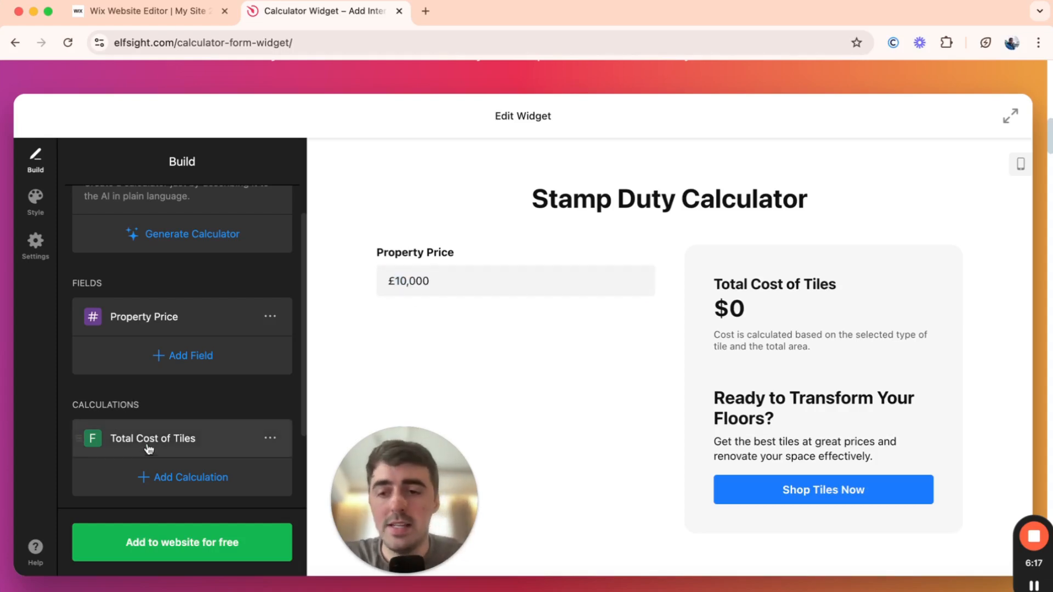
Rename the Total Cost of Tiles calculation to "Stamp Duty Calculator" and clear its formula
click(117, 434)
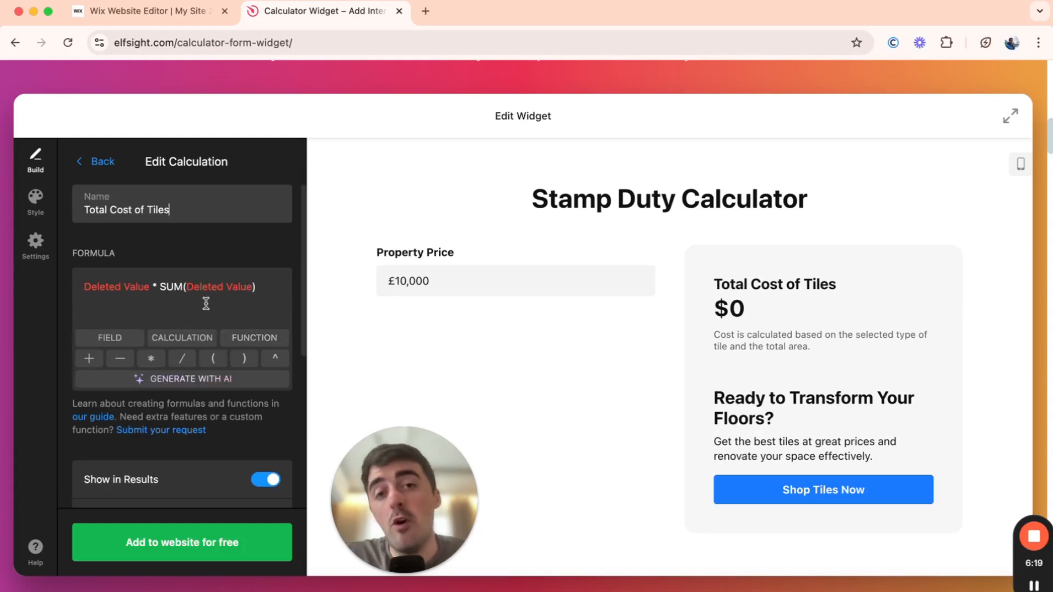
click(750, 316)
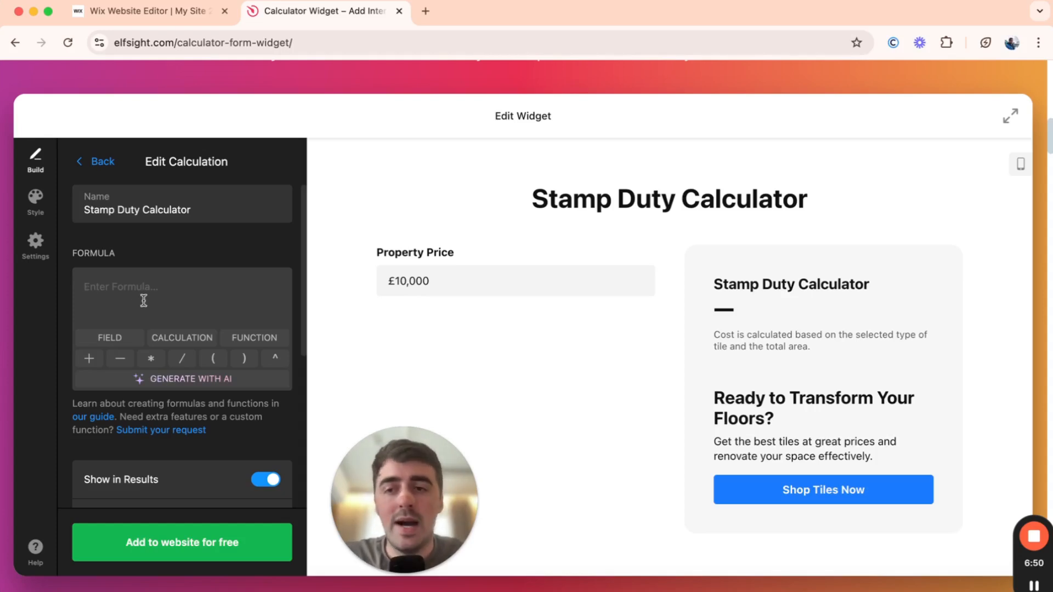
click(480, 279)
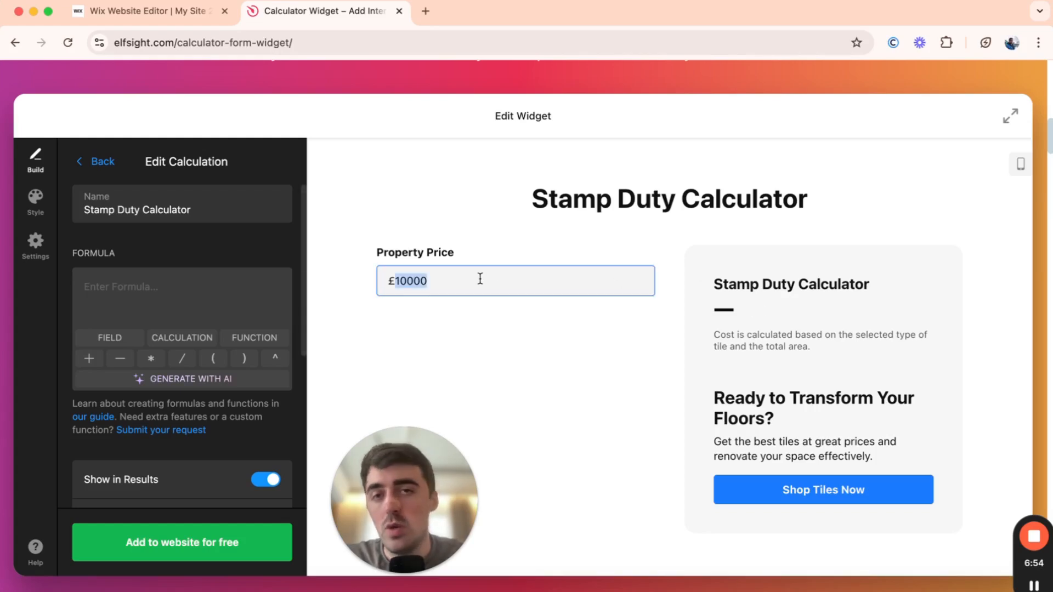
click(202, 283)
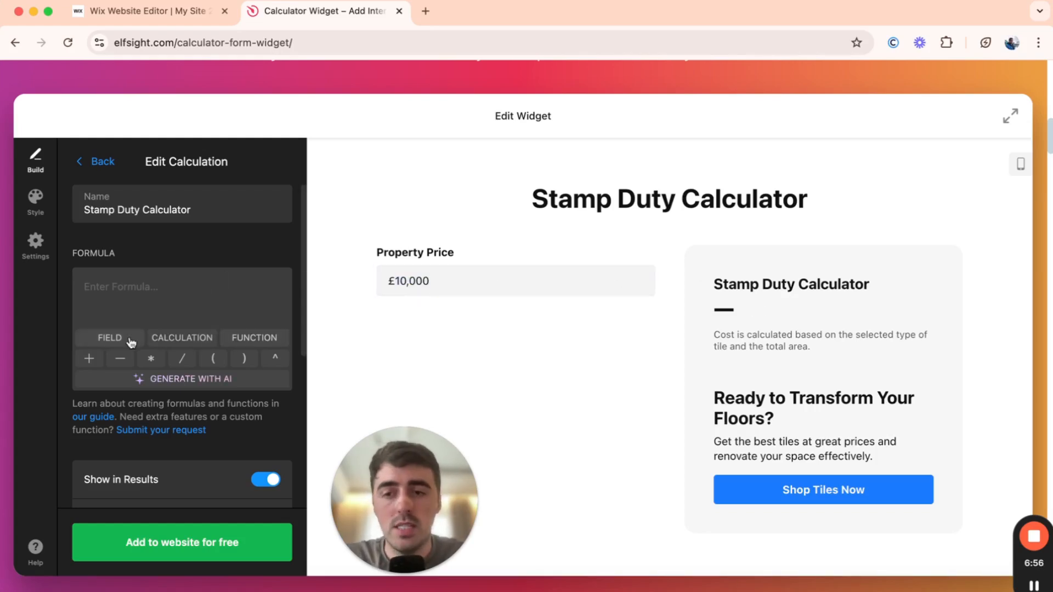
Generate the calculation's formula with AI from the description "stamp duty calculator"
click(183, 383)
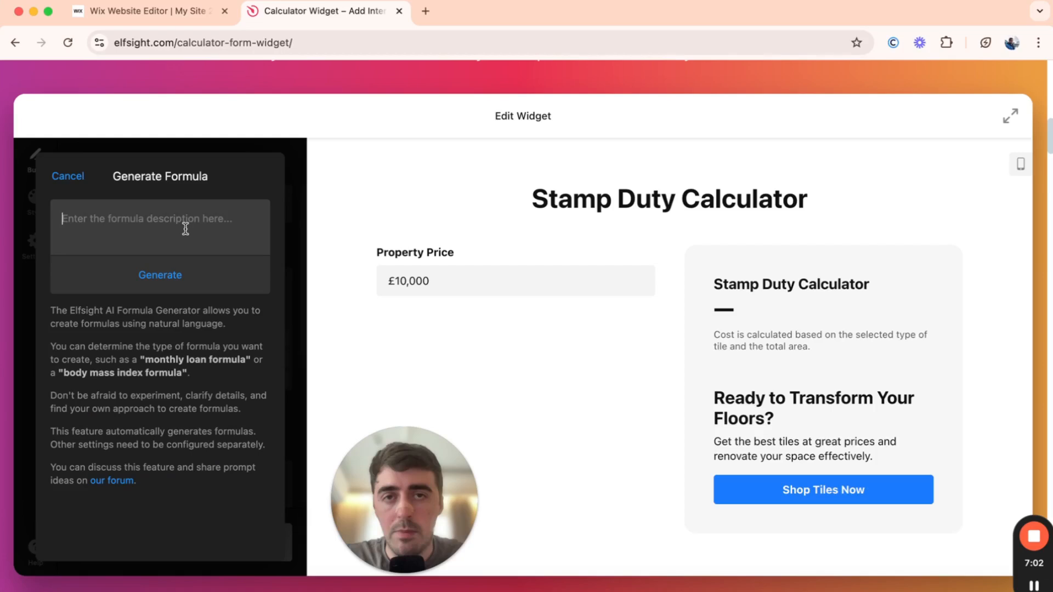
text(stamp duty acl)
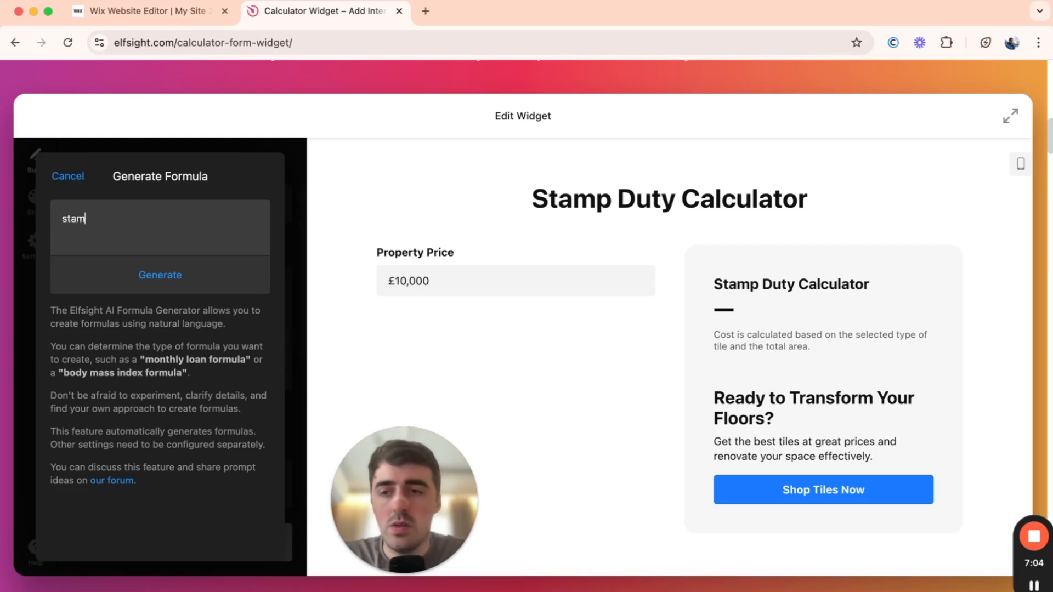
key(BackSpace)
key(BackSpace)
key(BackSpace)
text(calculator)
click(179, 282)
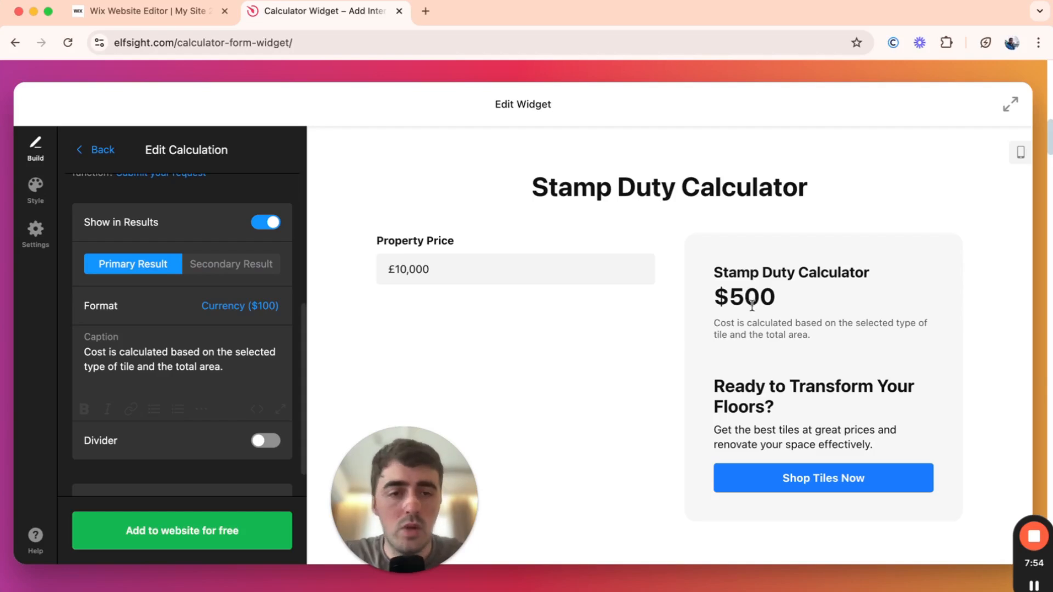
Review the calculation's formula, result format and conditional logic settings, and return to the overview of fields and calculations
scroll(214, 353, down, 1)
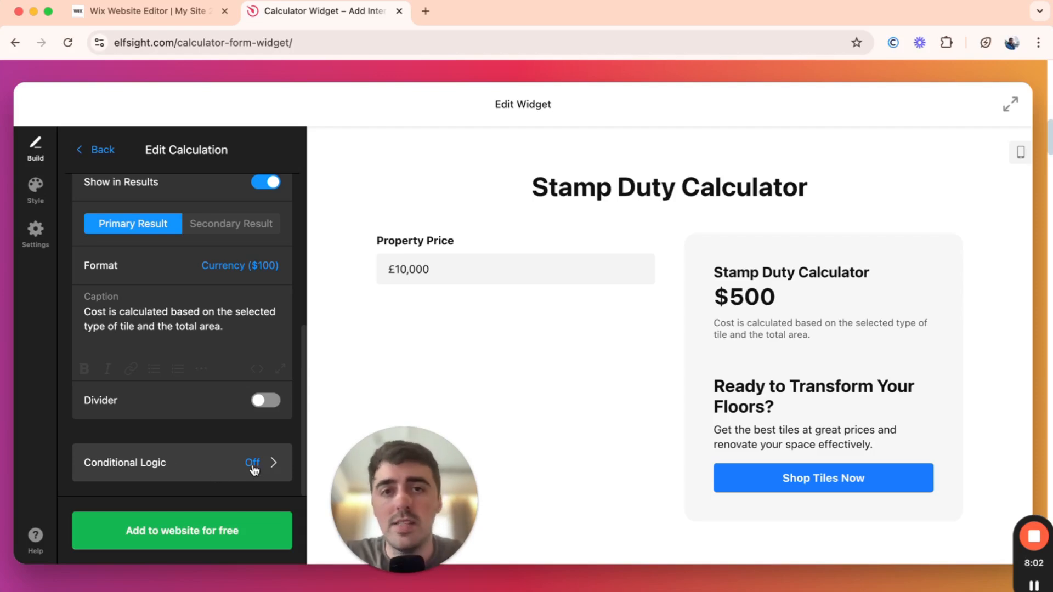
scroll(253, 467, up, 6)
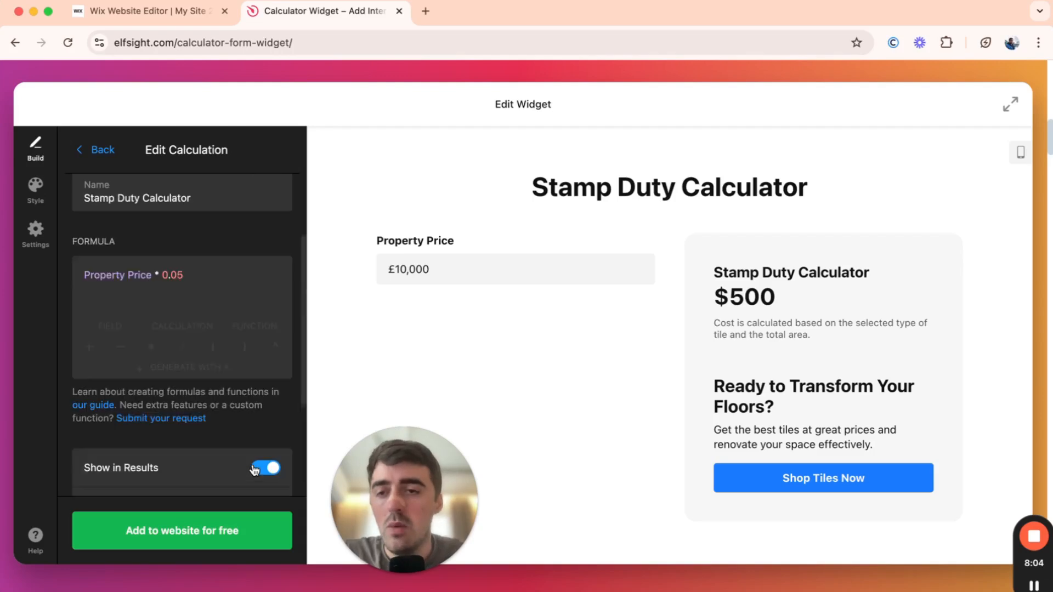
click(97, 150)
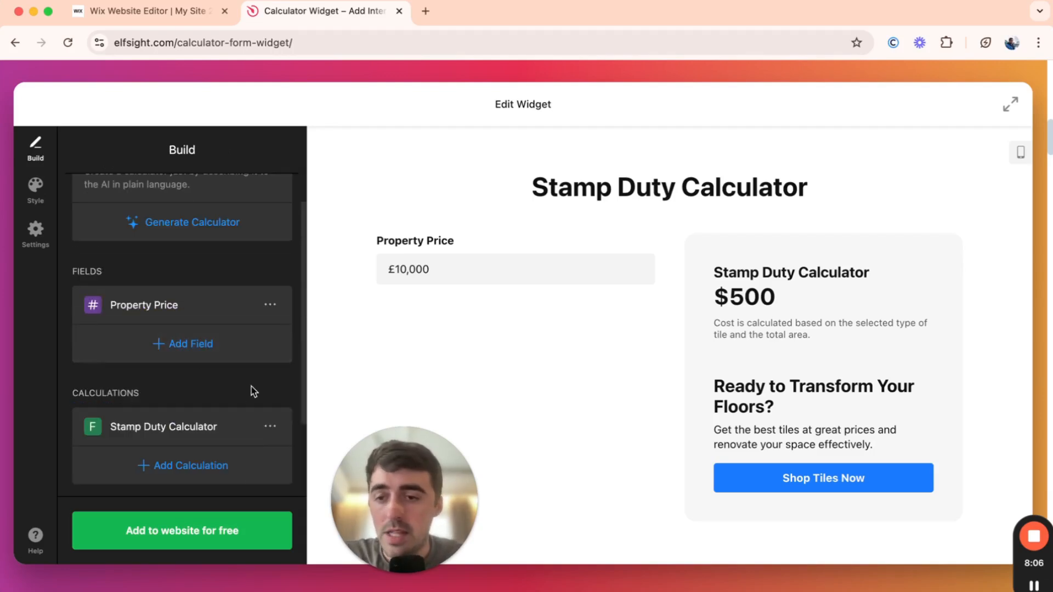
scroll(252, 393, down, 3)
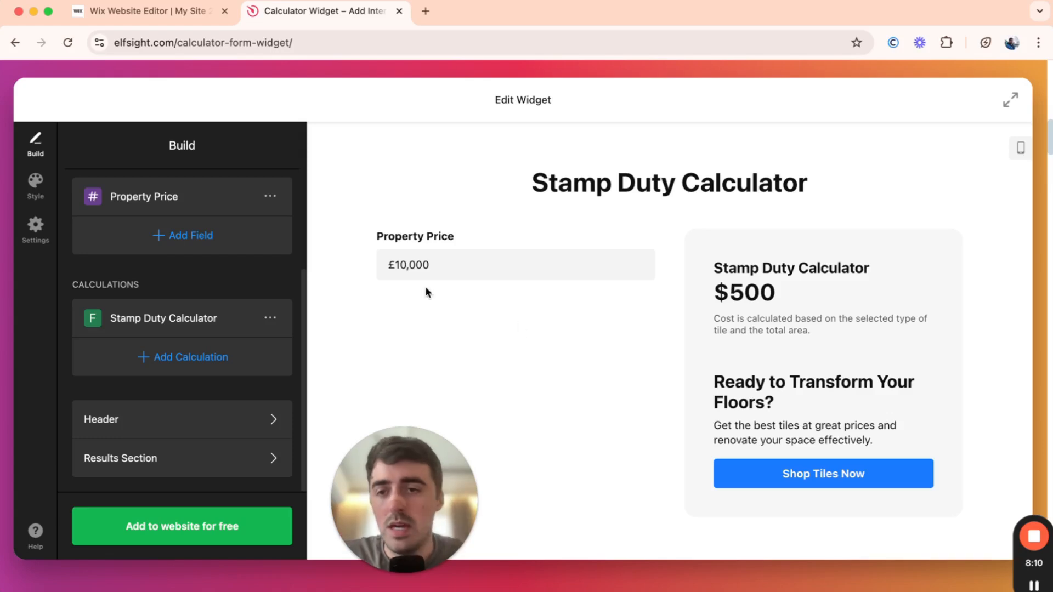
scroll(212, 328, up, 5)
scroll(214, 329, down, 1)
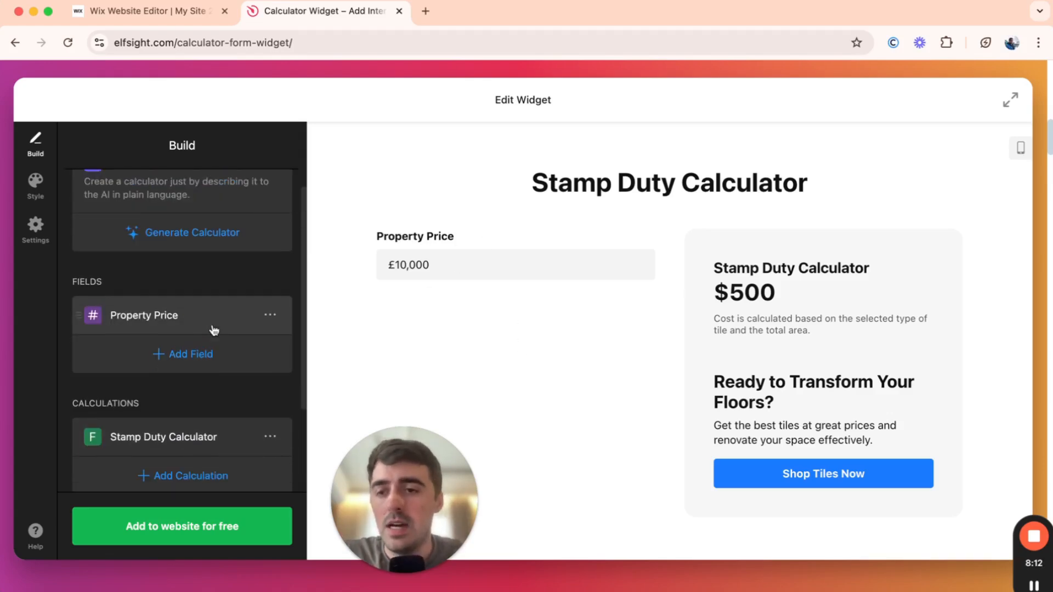
scroll(212, 329, down, 1)
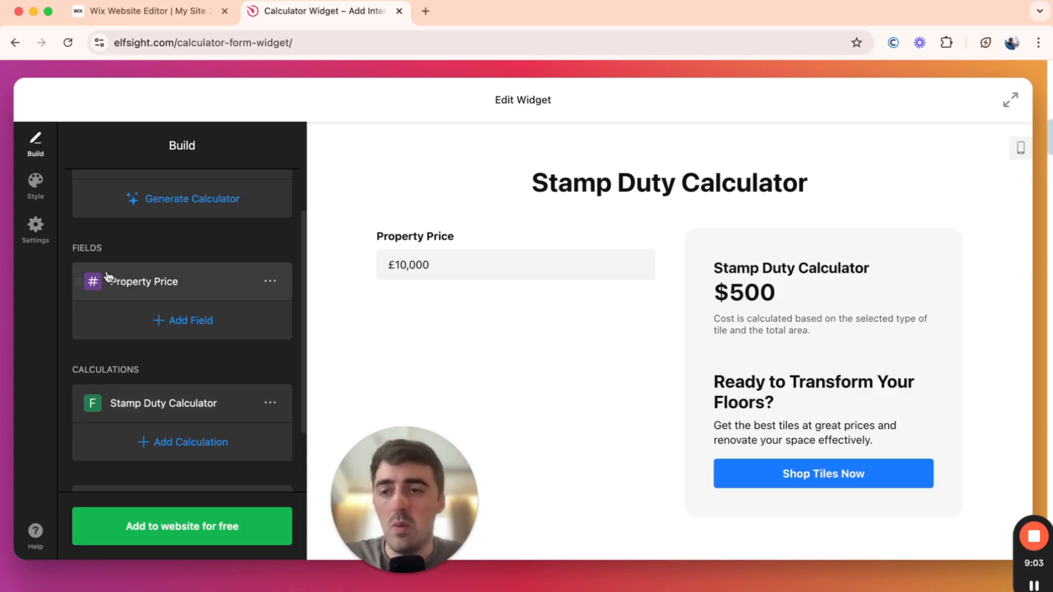
Set the widget's Action Button Color to bright green in its style options
click(37, 199)
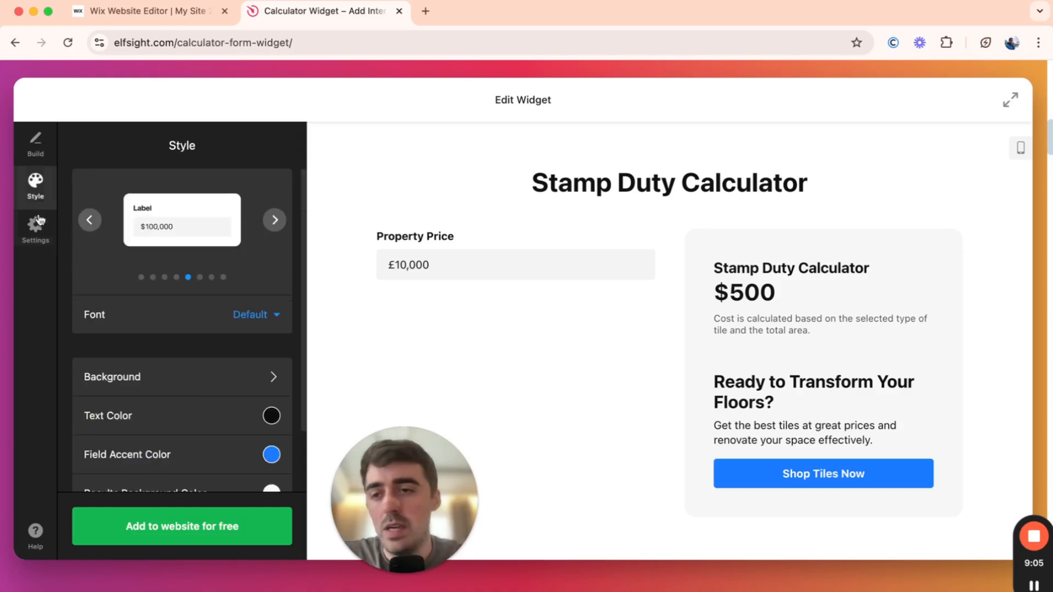
click(39, 233)
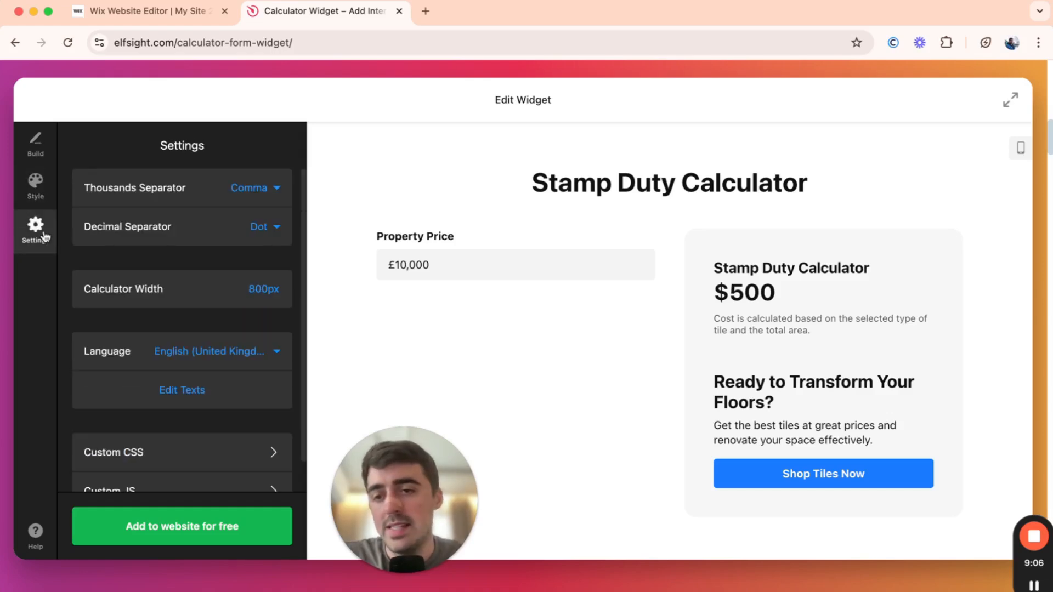
click(47, 201)
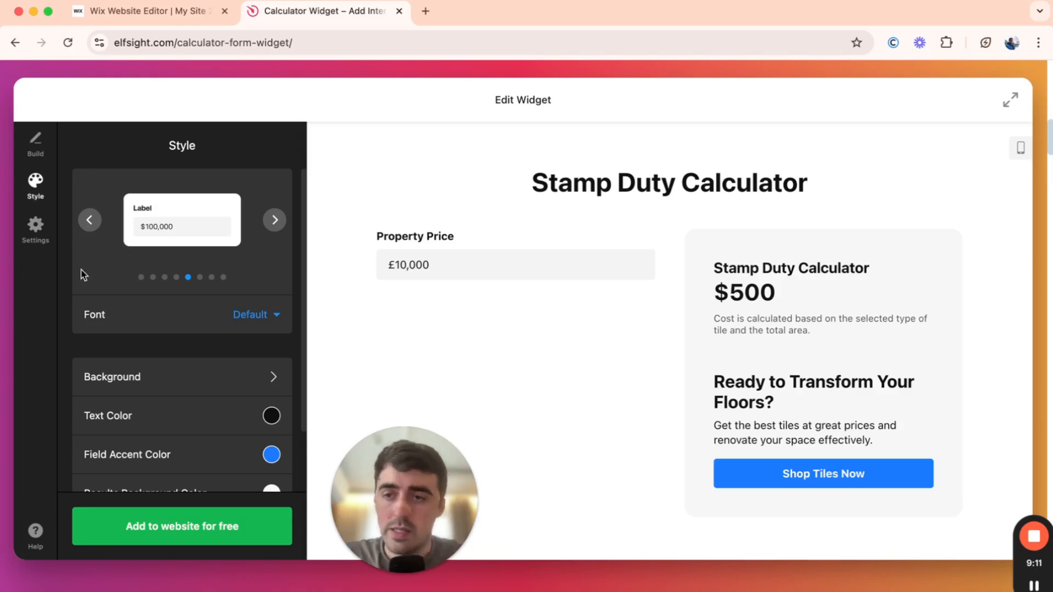
scroll(244, 317, down, 2)
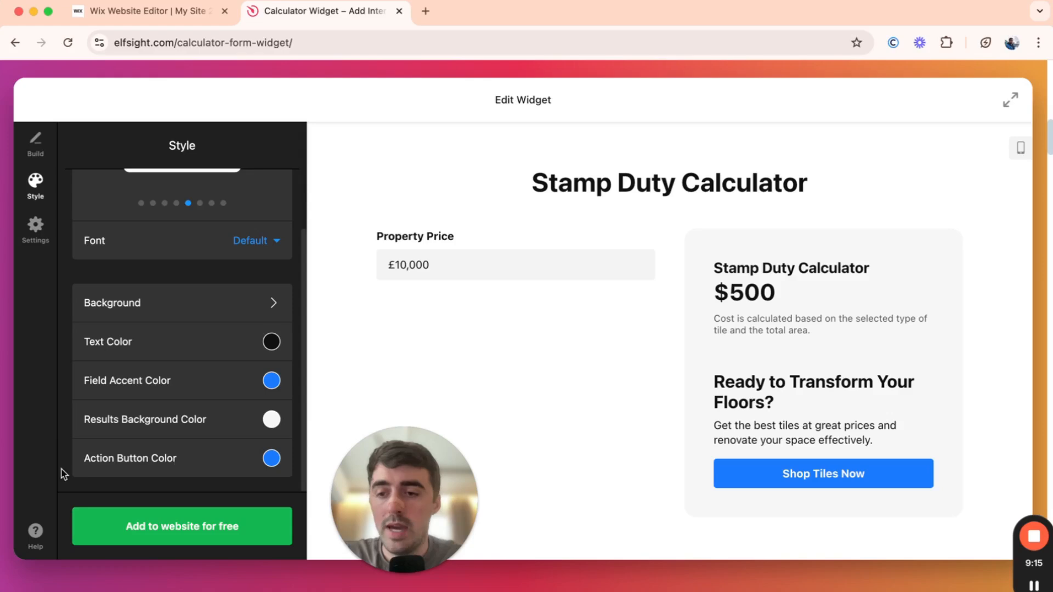
click(271, 458)
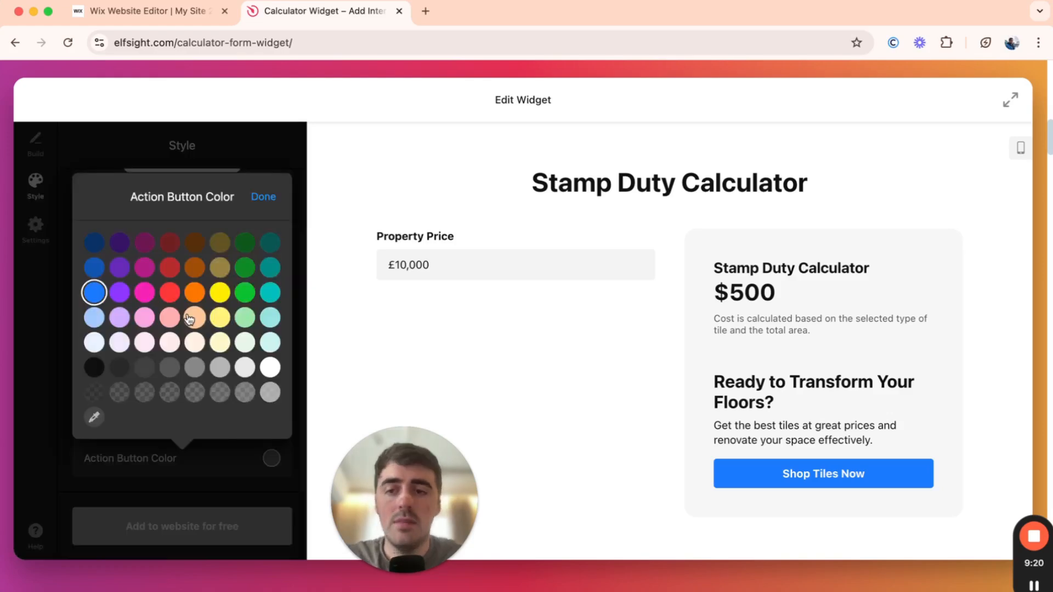
click(244, 292)
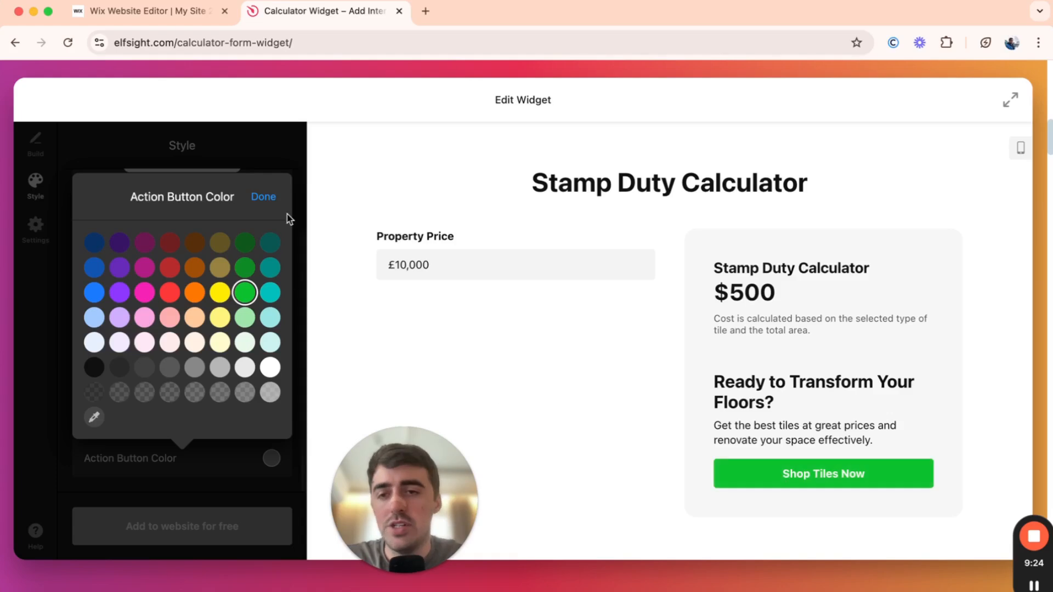
click(268, 198)
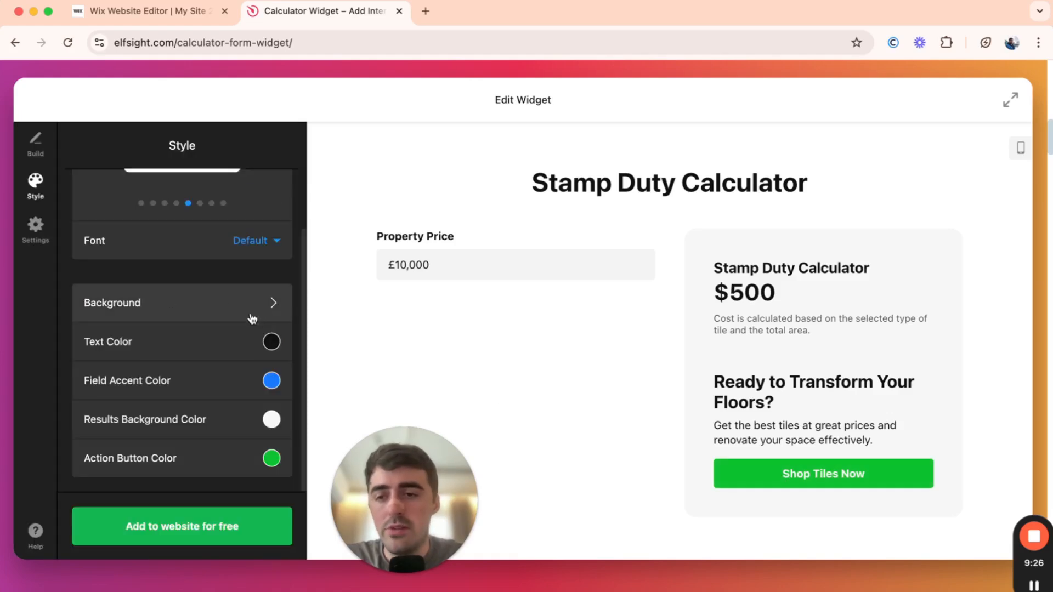
Open the widget's general settings to examine the number separators, calculator width and language
scroll(131, 370, down, 2)
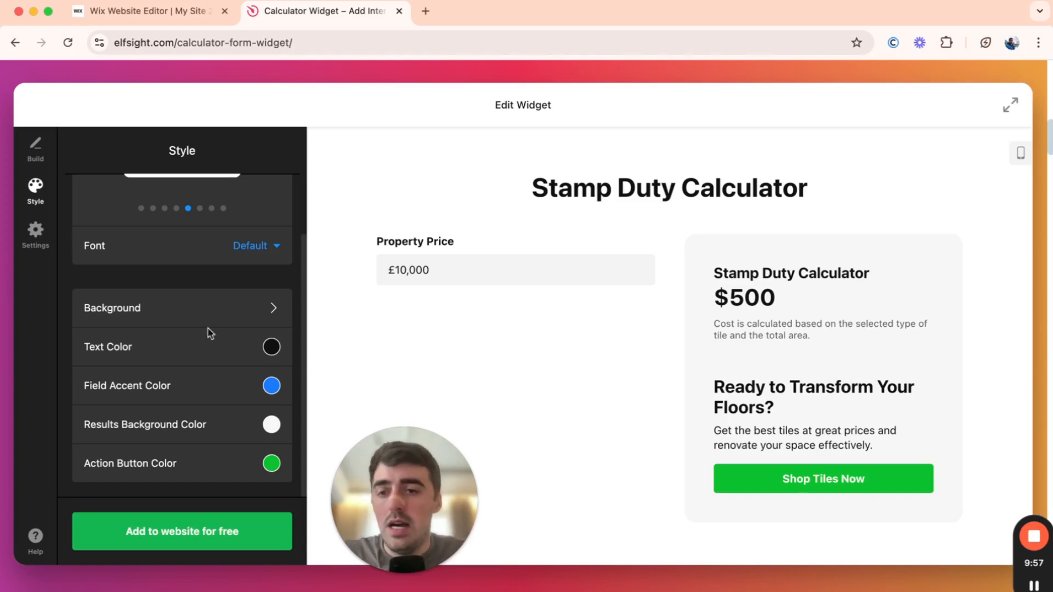
scroll(177, 326, up, 1)
scroll(177, 326, up, 2)
click(36, 233)
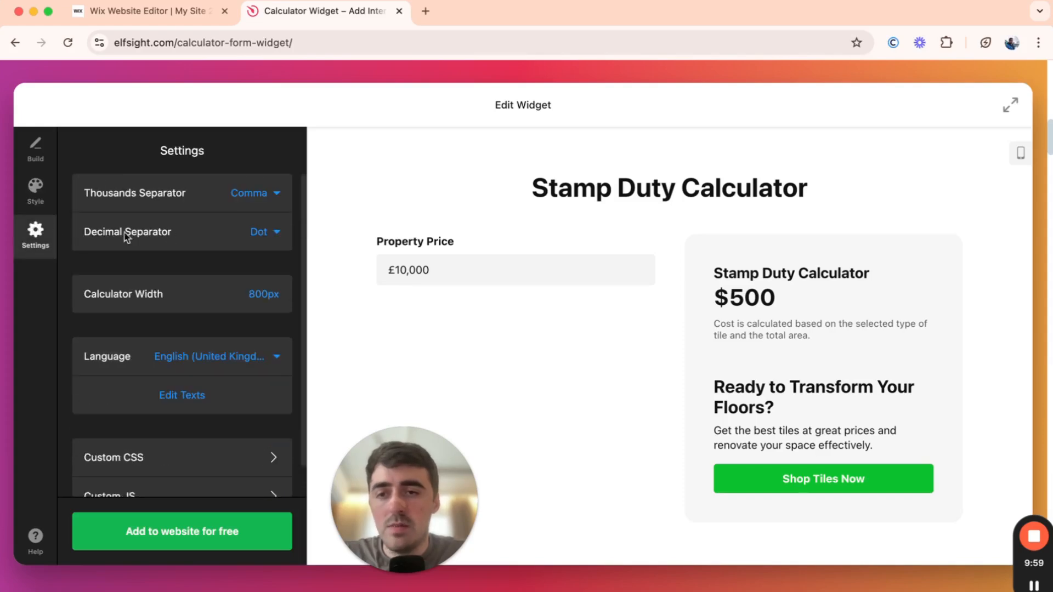
Restyle the Stamp Duty Calculator with the next style preset, which uses a regular label and a bold field value
scroll(173, 242, down, 1)
scroll(173, 242, up, 1)
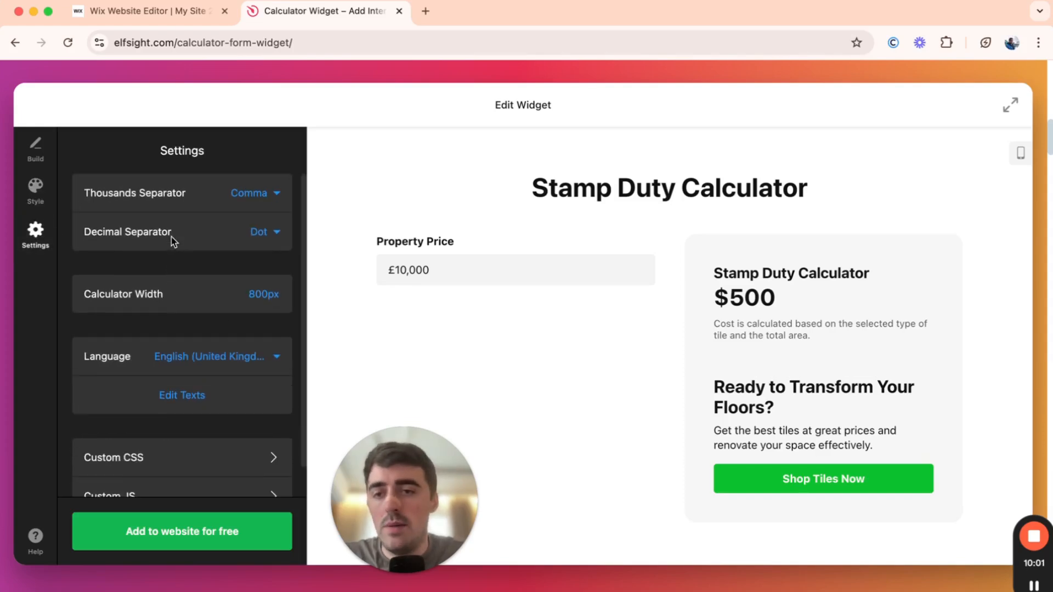
click(36, 189)
click(272, 225)
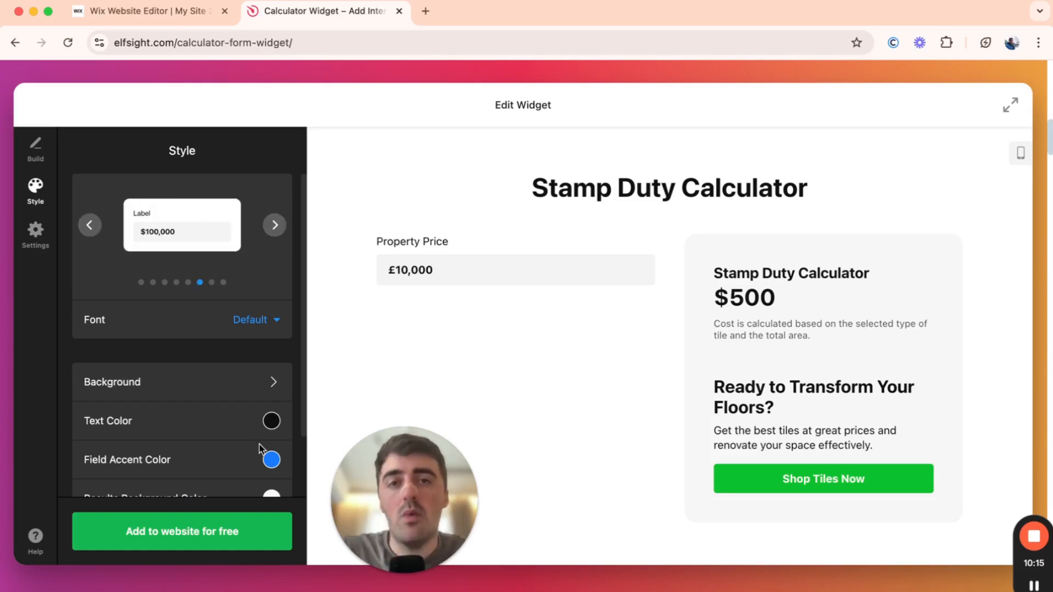
Start adding the widget to the website for free and publish the Car Rental Cost Calculator widget
click(172, 540)
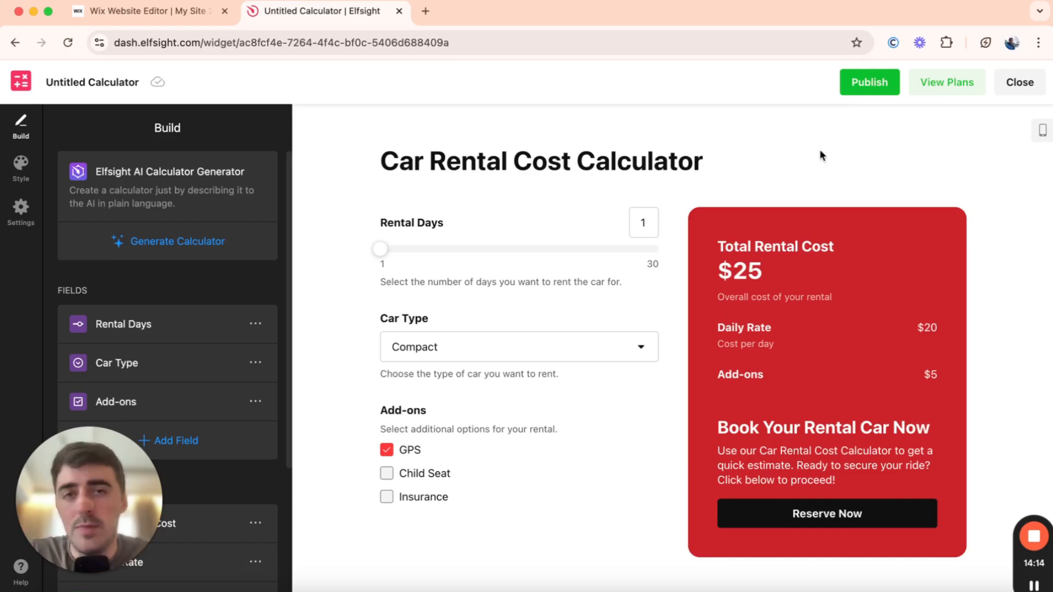
click(879, 89)
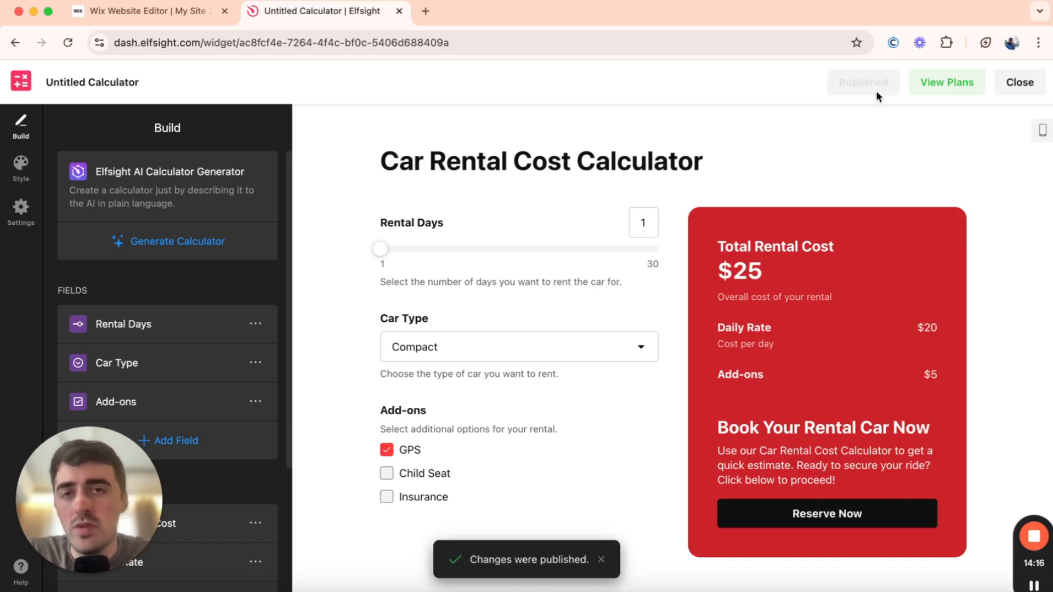
Examine the Calculator pricing plans, from Free to Premium and the Enterprise tiers, and return to the widget editor
click(910, 94)
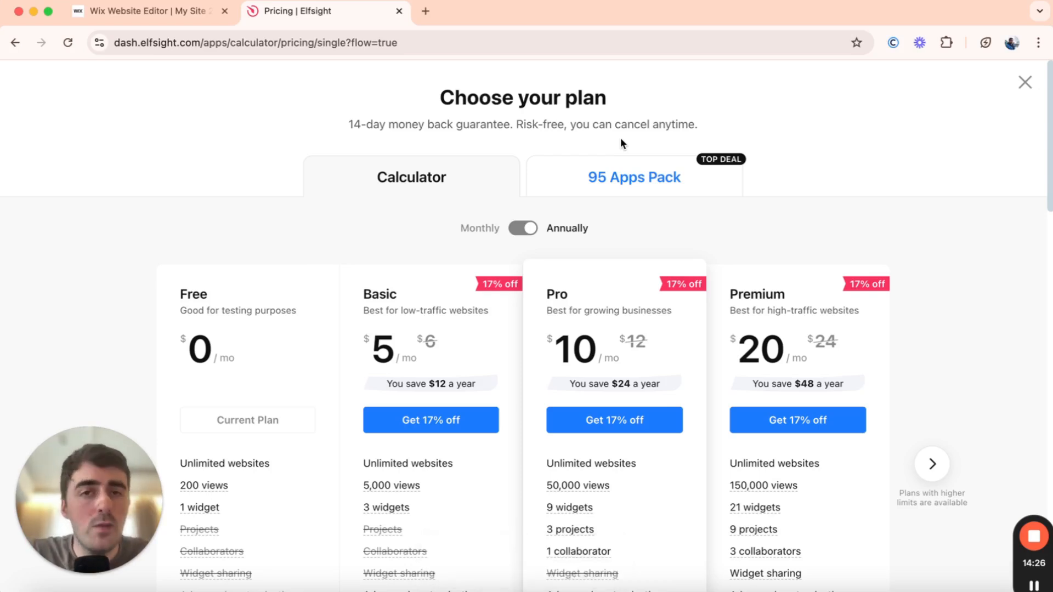
scroll(185, 130, down, 3)
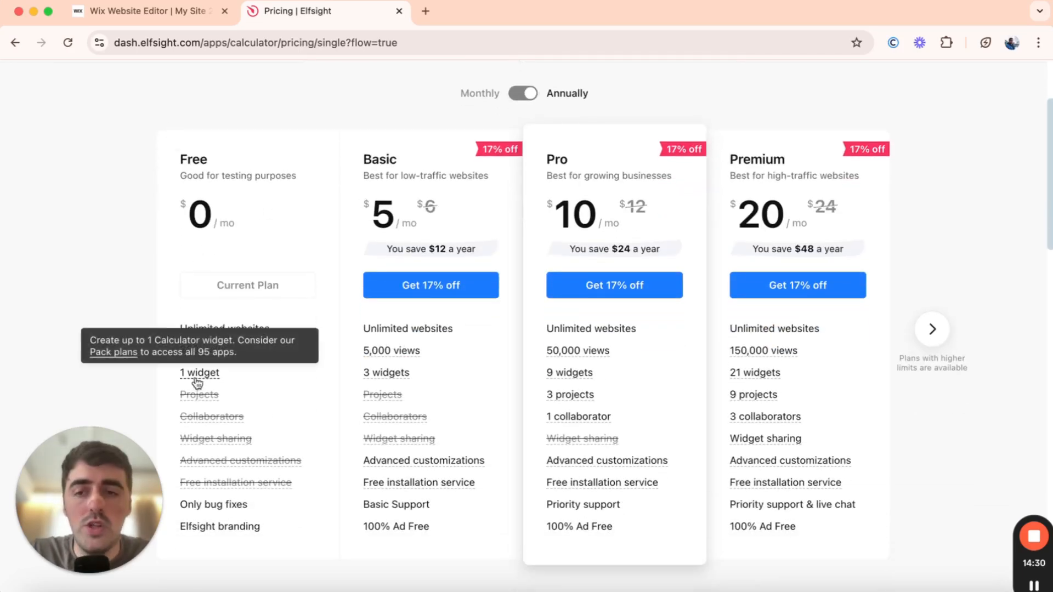
mouse_move(211, 356)
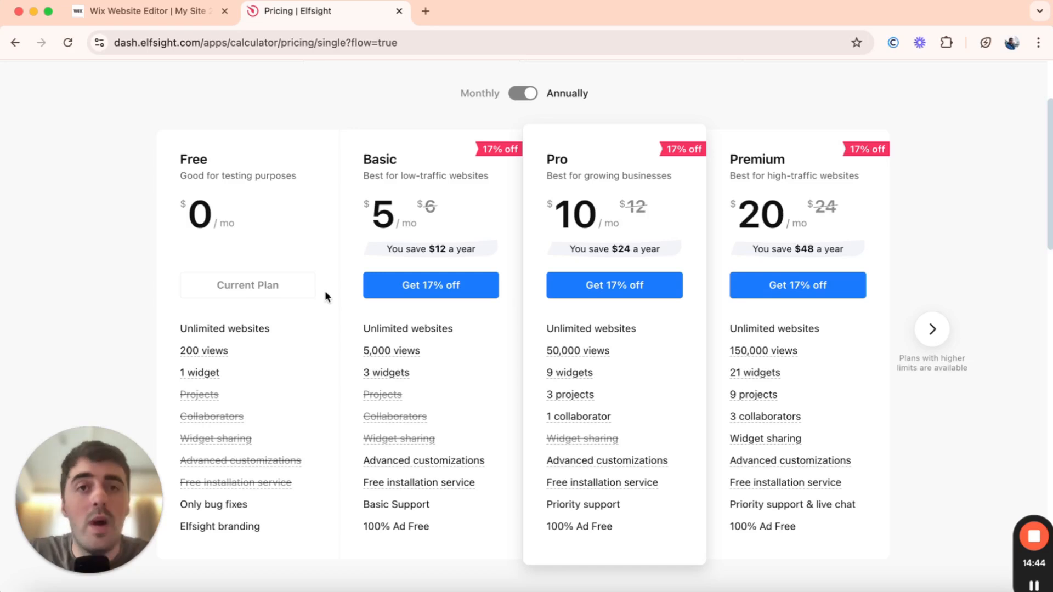
mouse_move(432, 347)
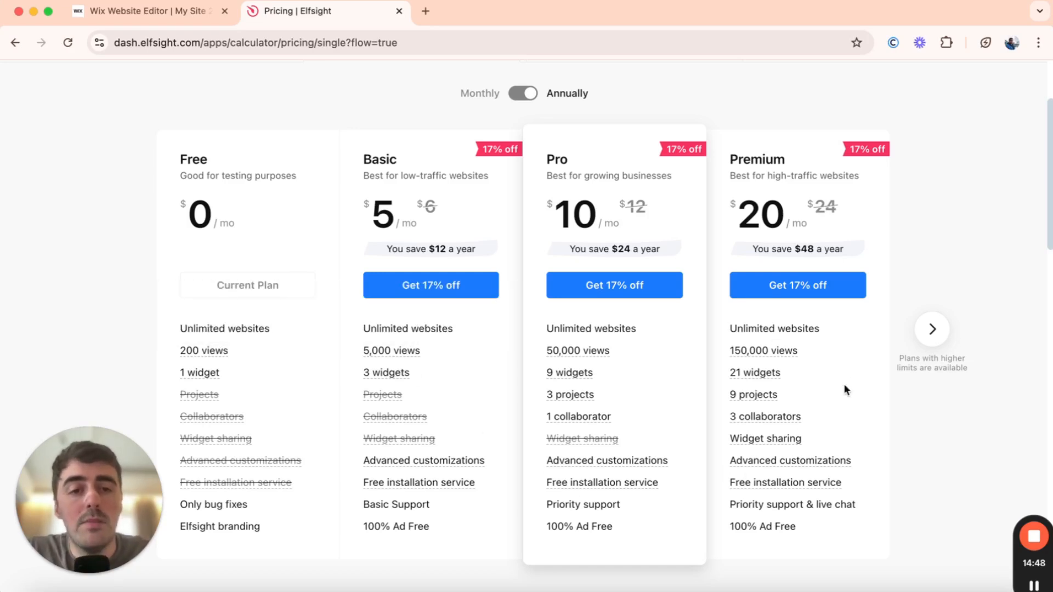
click(930, 331)
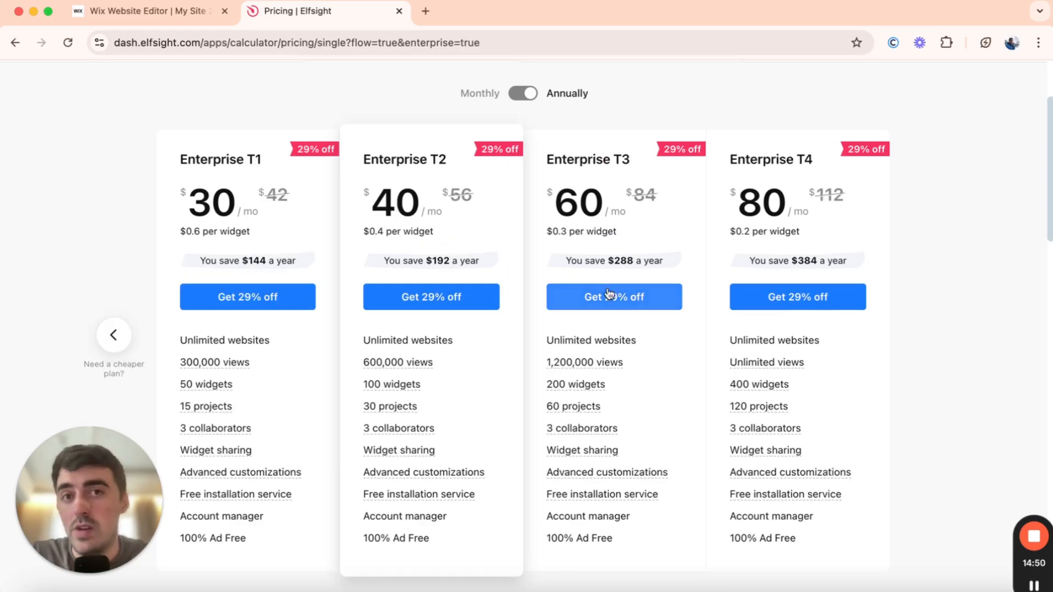
scroll(608, 294, up, 1)
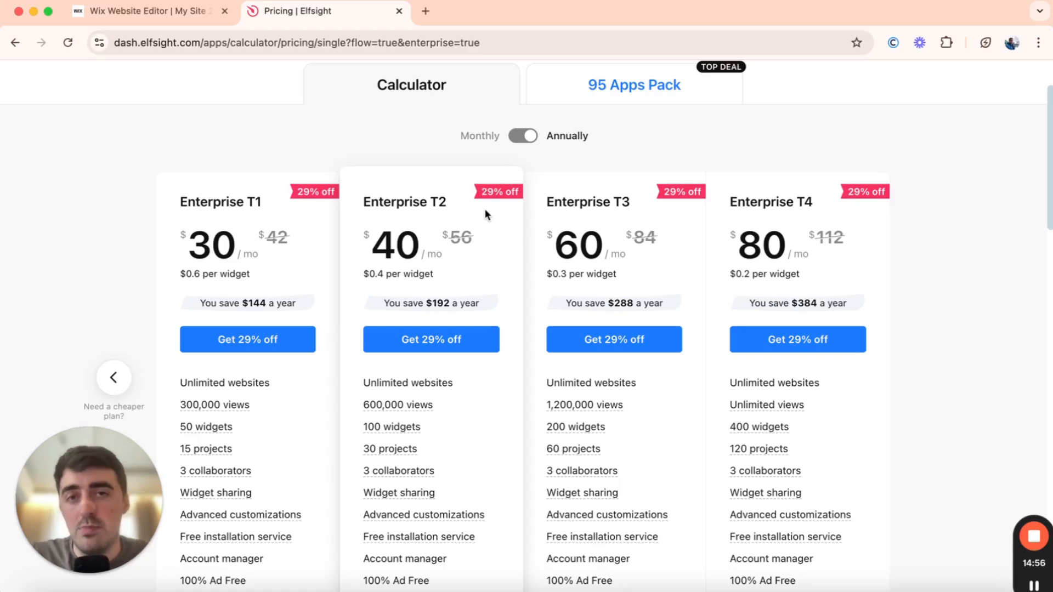
scroll(486, 211, up, 2)
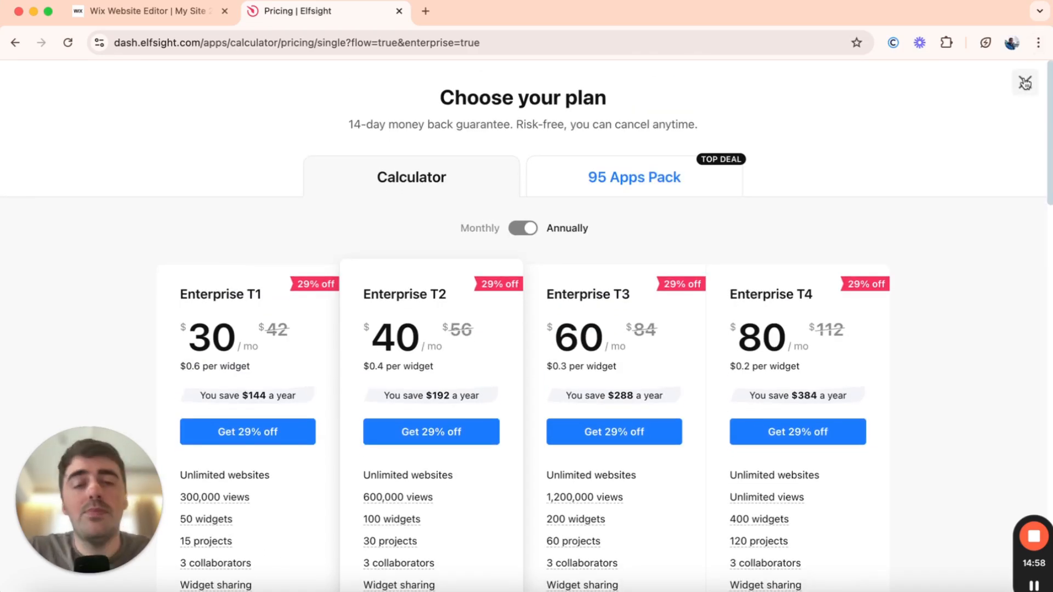
click(1024, 82)
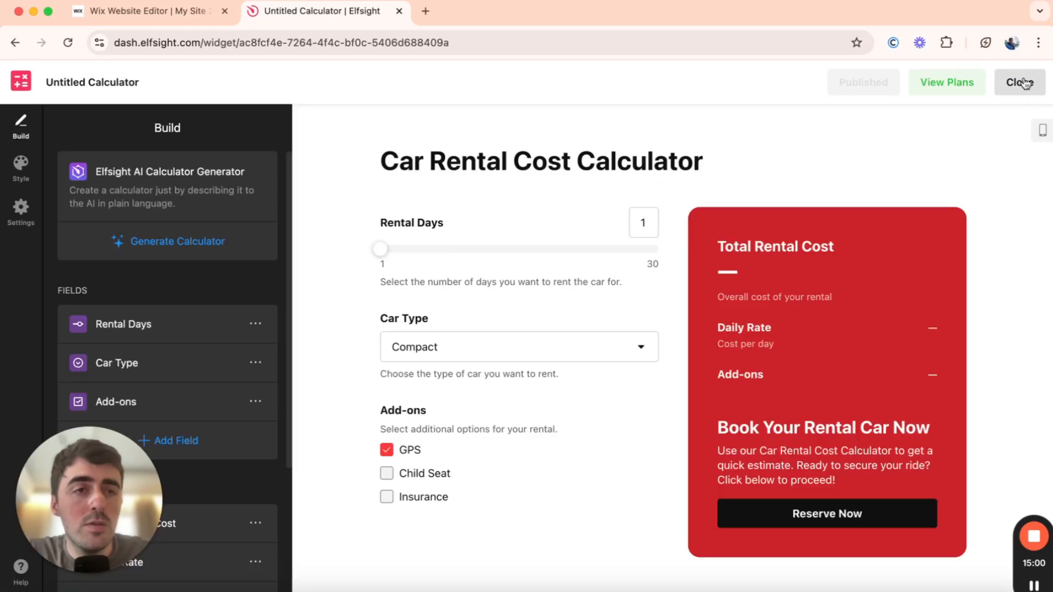
Close the widget editor and copy the embed code of Untitled Calculator from its installation options
click(1023, 82)
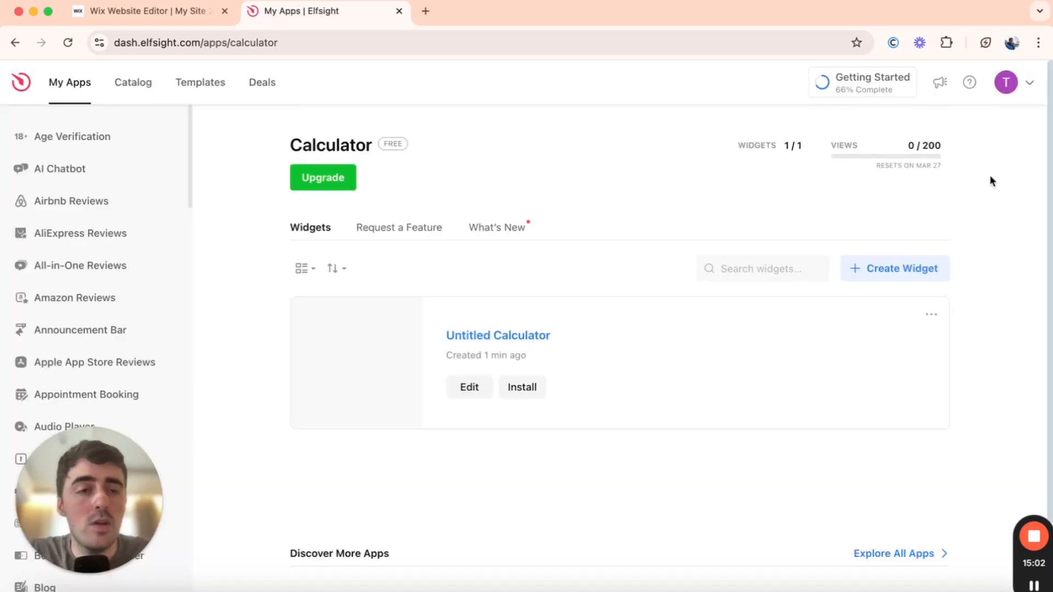
click(931, 314)
click(899, 347)
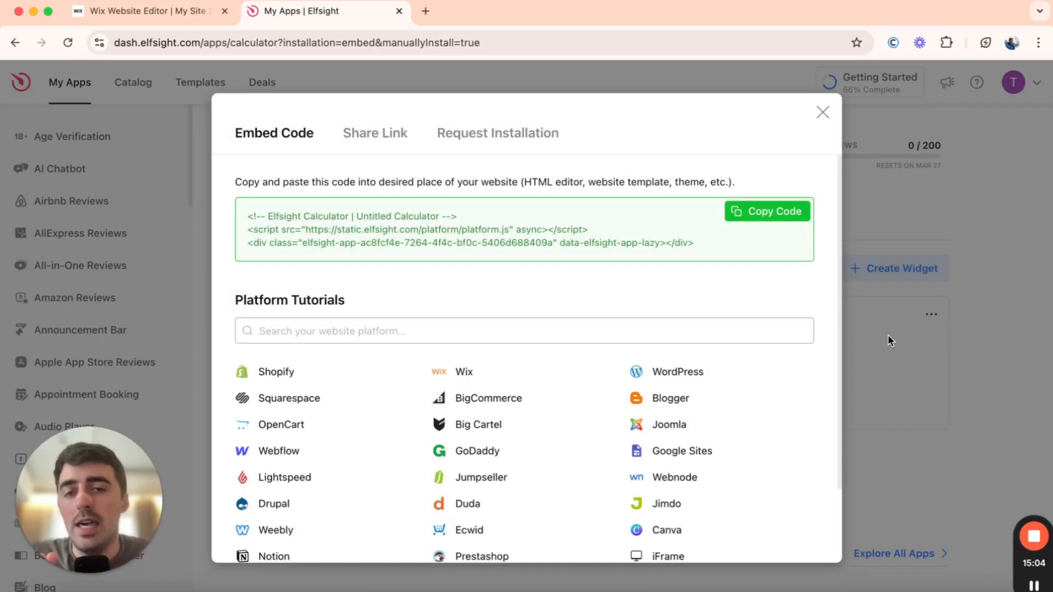
click(756, 214)
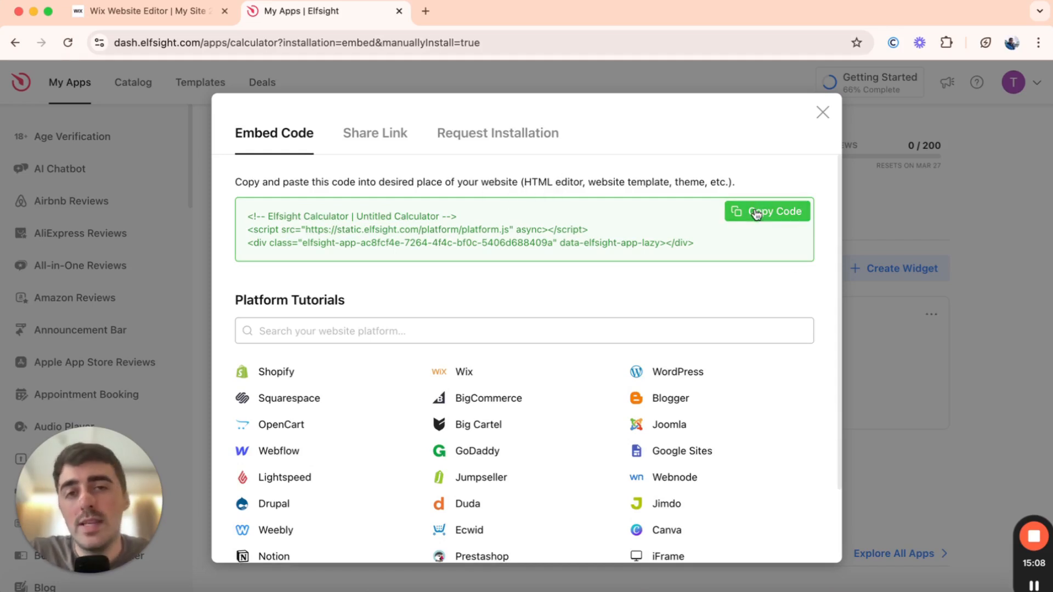
Switch to the Wix editor, leave the preview and add an Embed HTML element to the empty section below the Welcome section
click(186, 21)
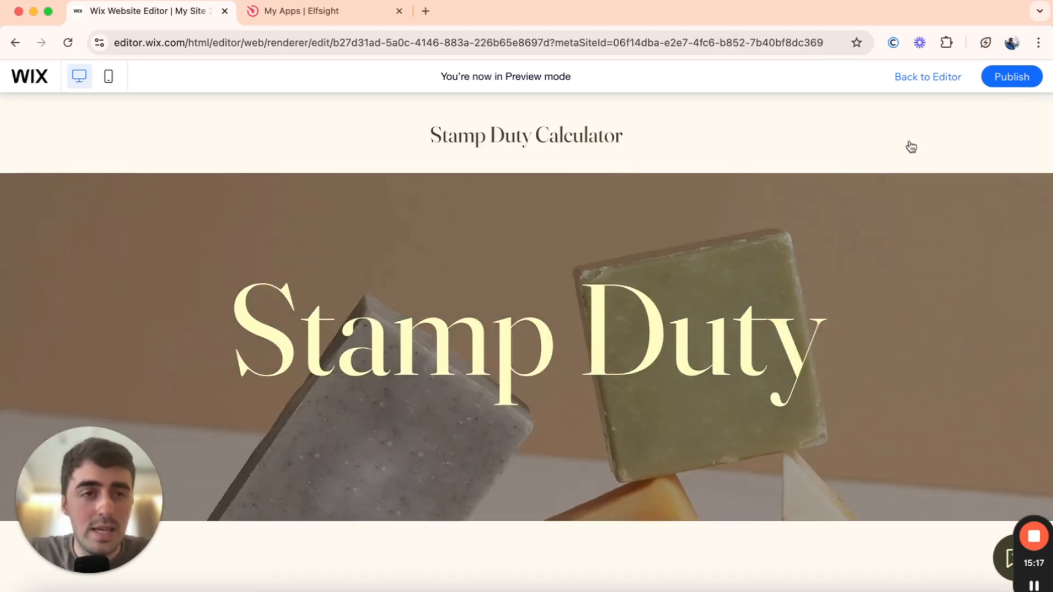
click(934, 82)
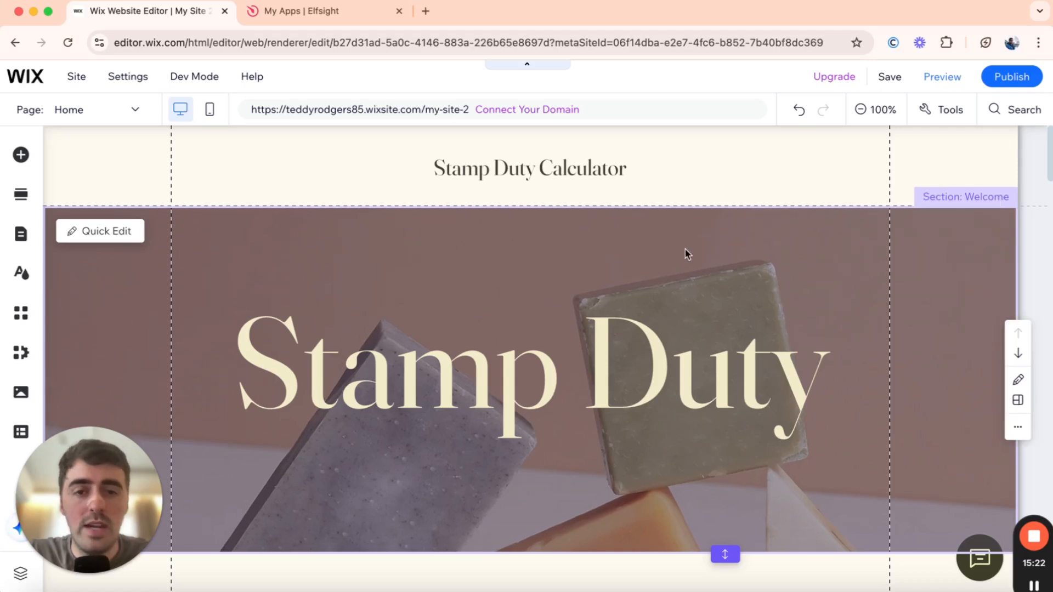
scroll(686, 253, down, 3)
scroll(685, 253, down, 5)
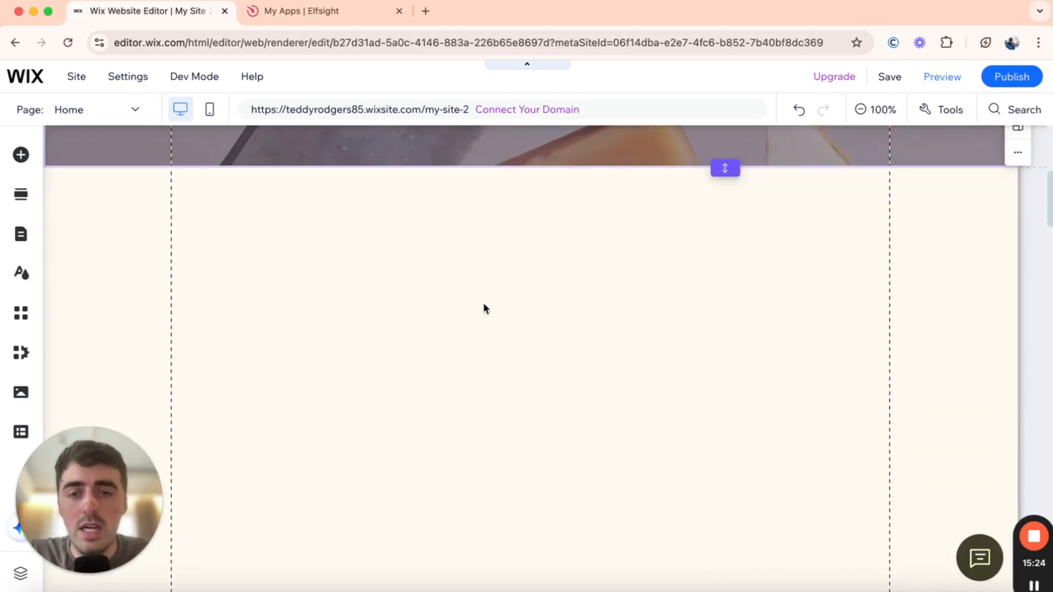
scroll(479, 308, up, 6)
scroll(479, 308, down, 7)
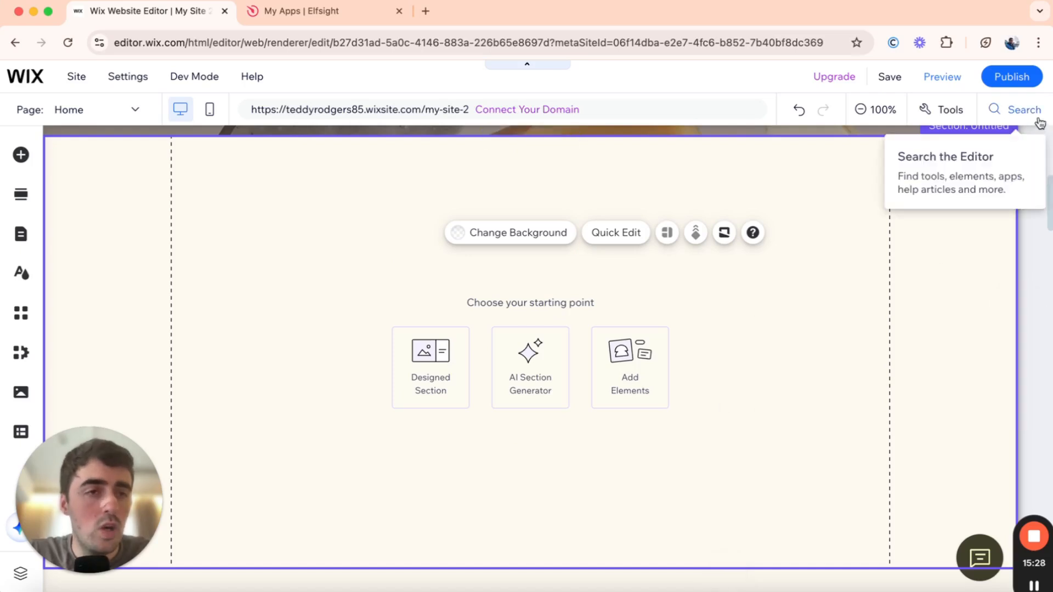
click(1010, 114)
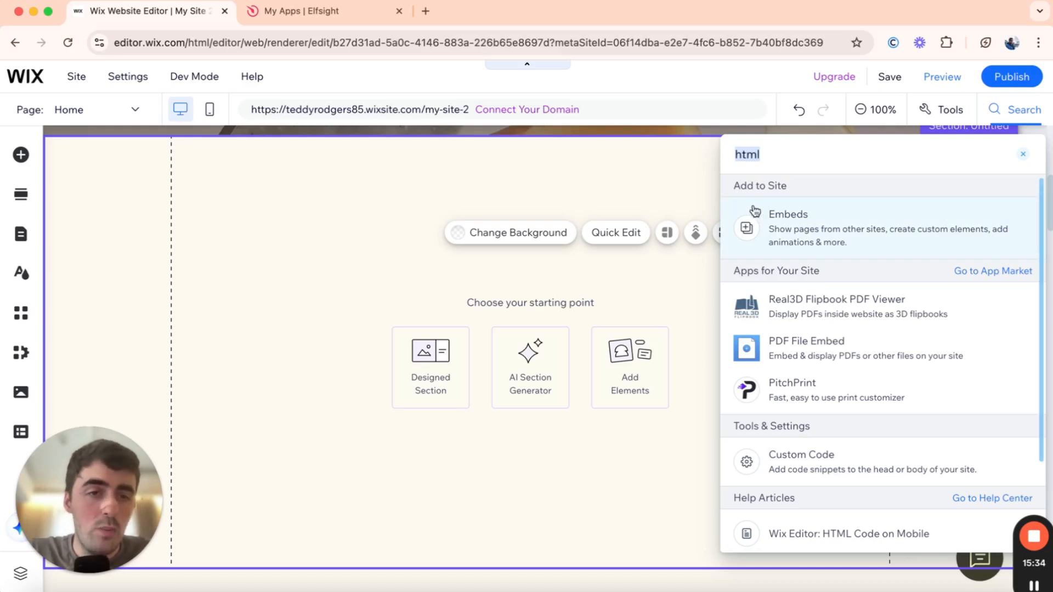
click(782, 230)
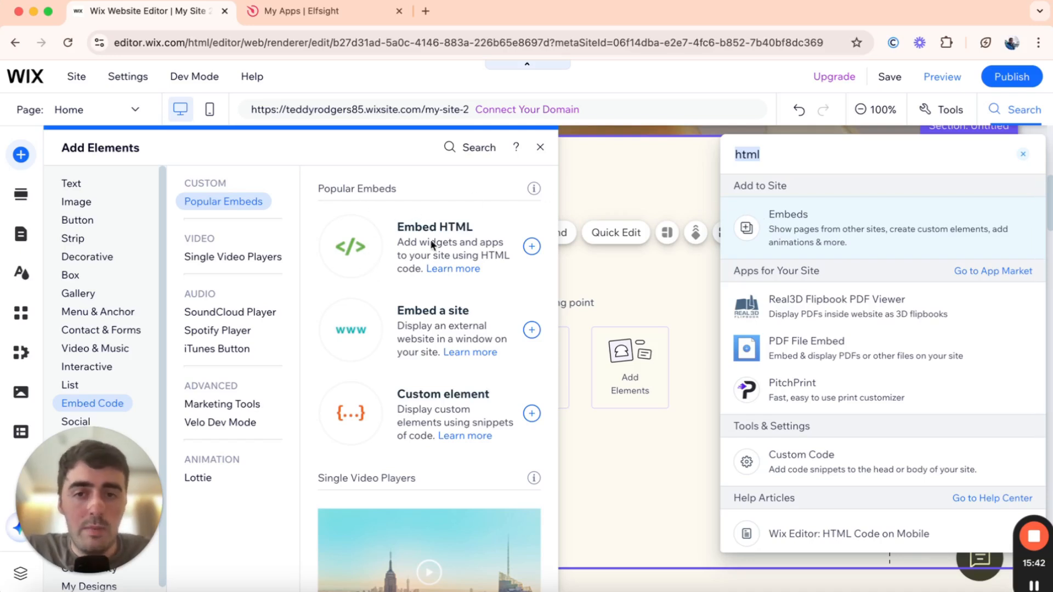
click(384, 243)
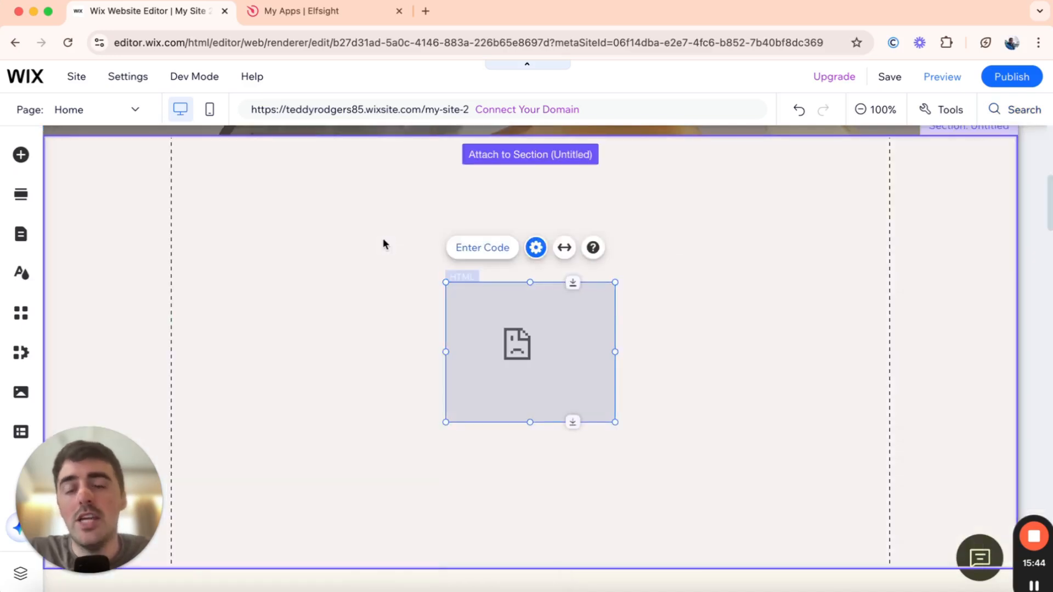
Insert the copied Elfsight calculator embed code into the HTML element and update it
click(669, 329)
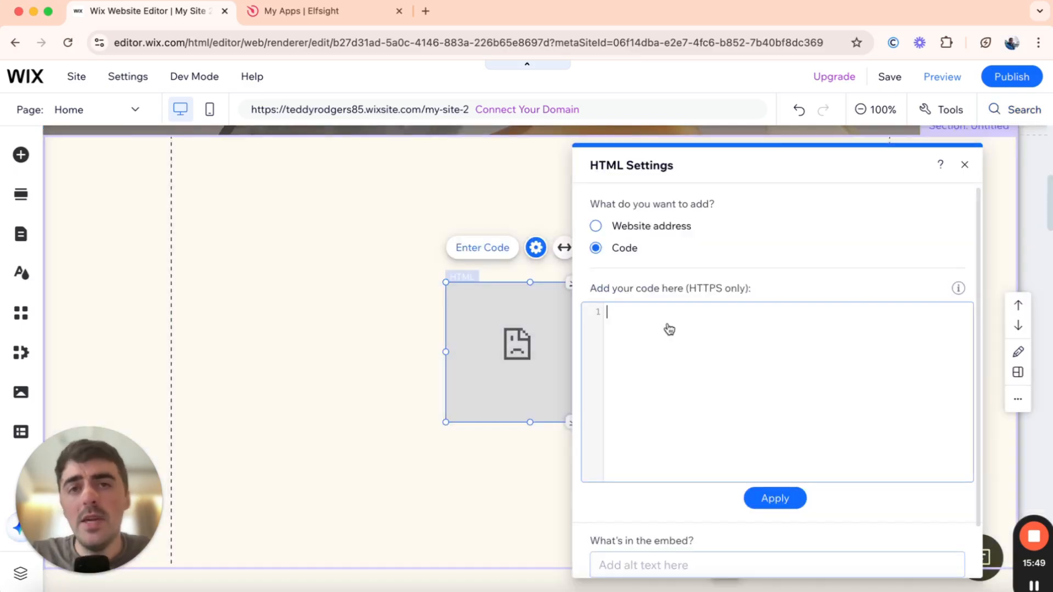
key(super+v)
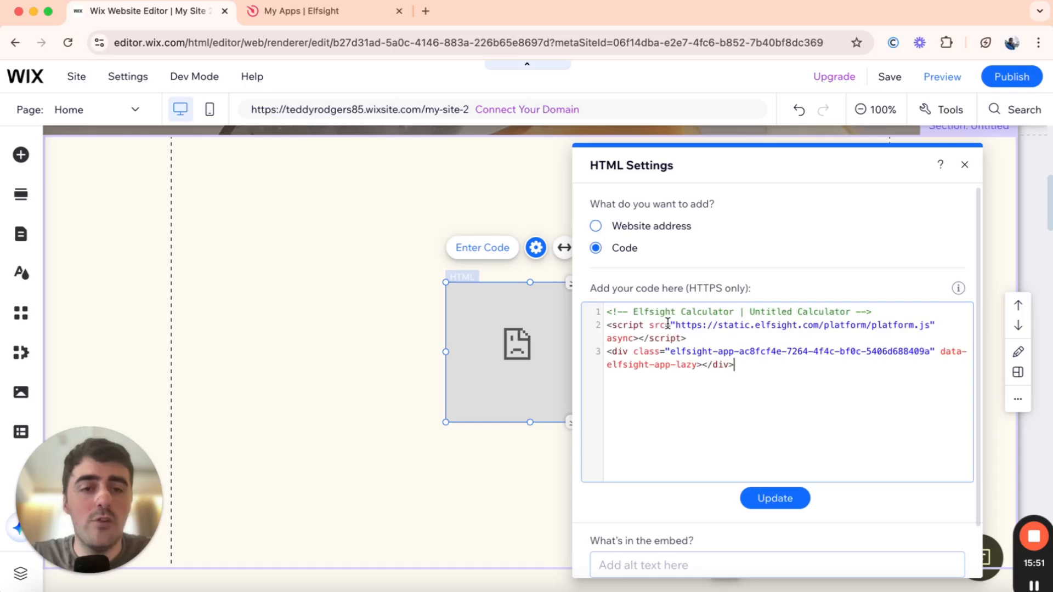
click(754, 493)
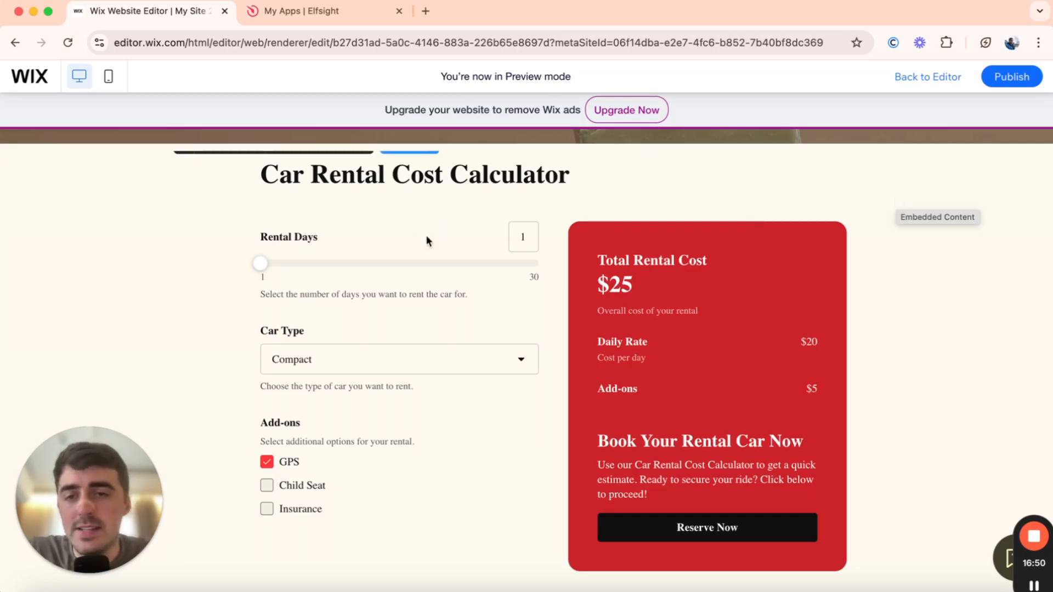
Test the embedded calculator in the site preview with 18 rental days, the SUV car type and the Child Seat add-on
drag(389, 265, 423, 265)
click(380, 360)
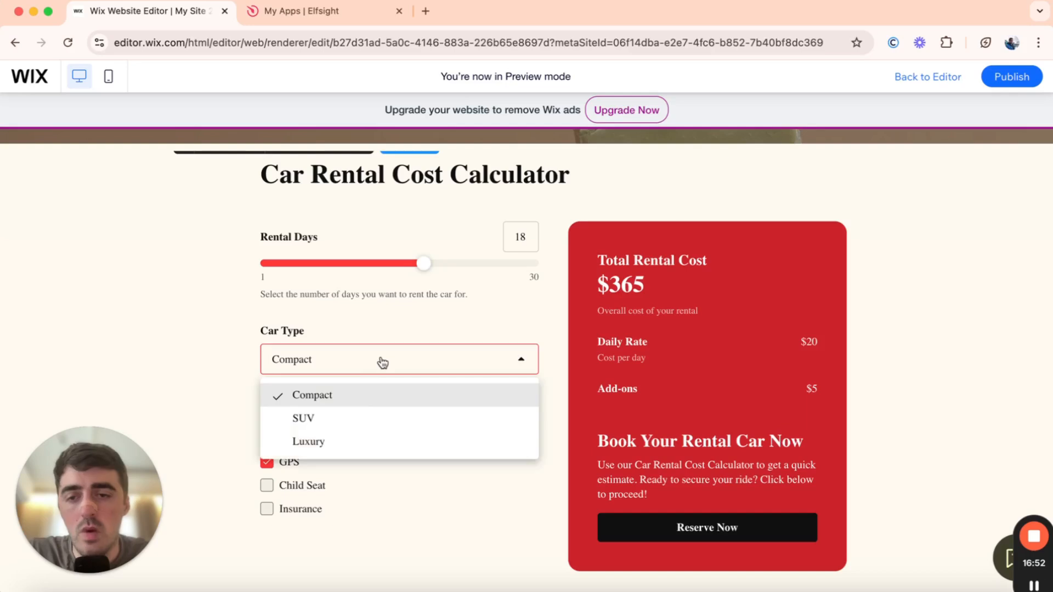
click(359, 415)
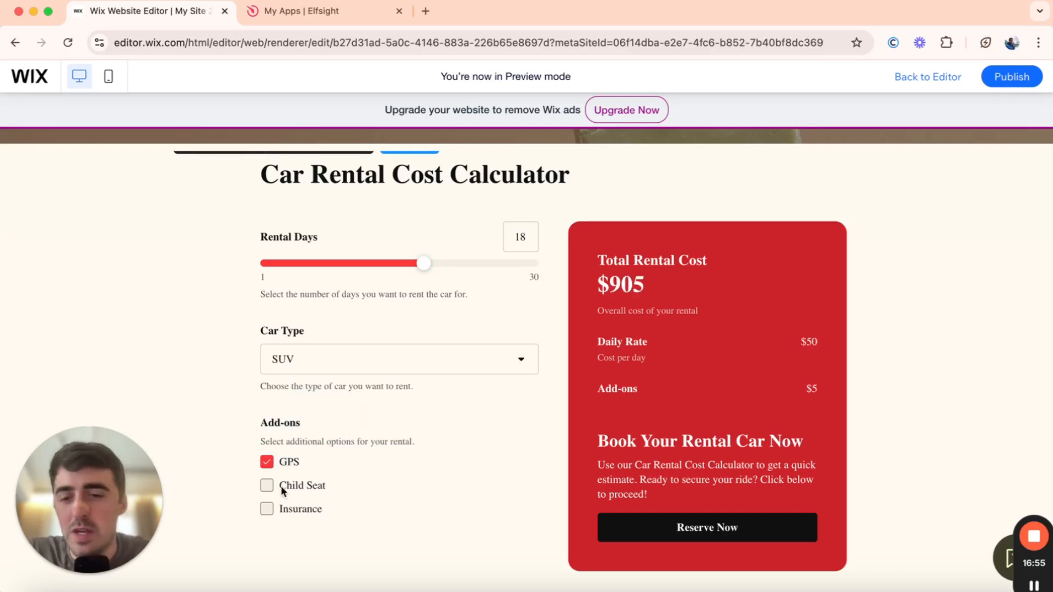
click(282, 487)
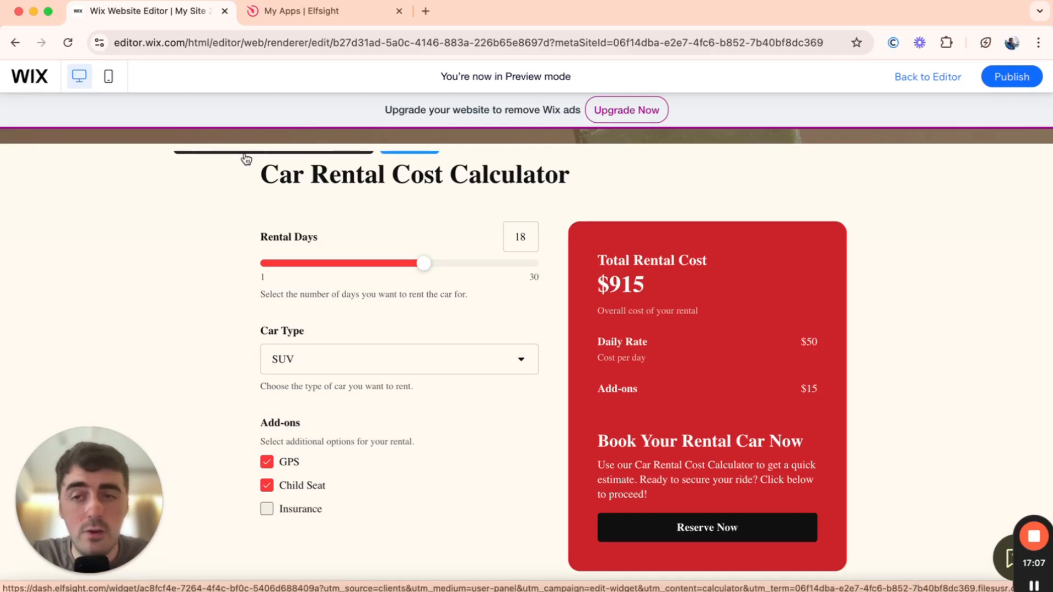
Open the calculator's Elfsight editor from the link above the embedded widget, and return to the Wix site preview
click(246, 158)
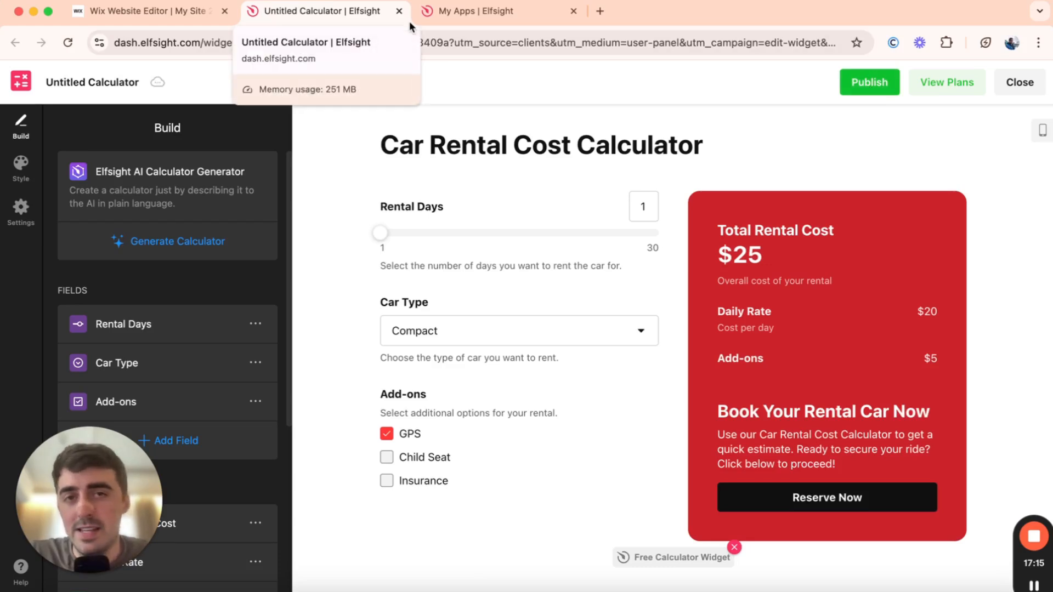
click(206, 22)
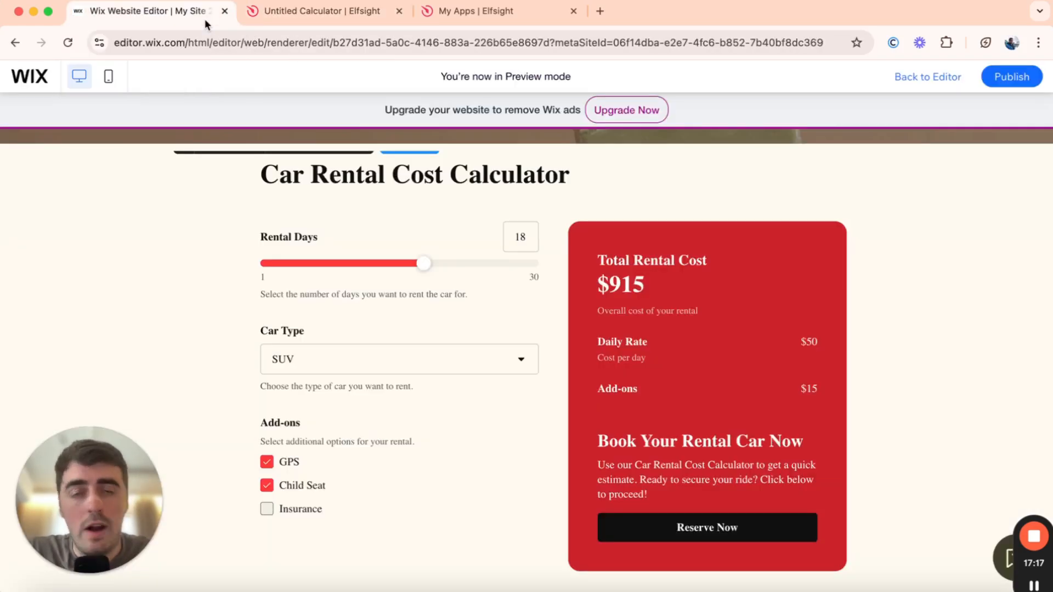